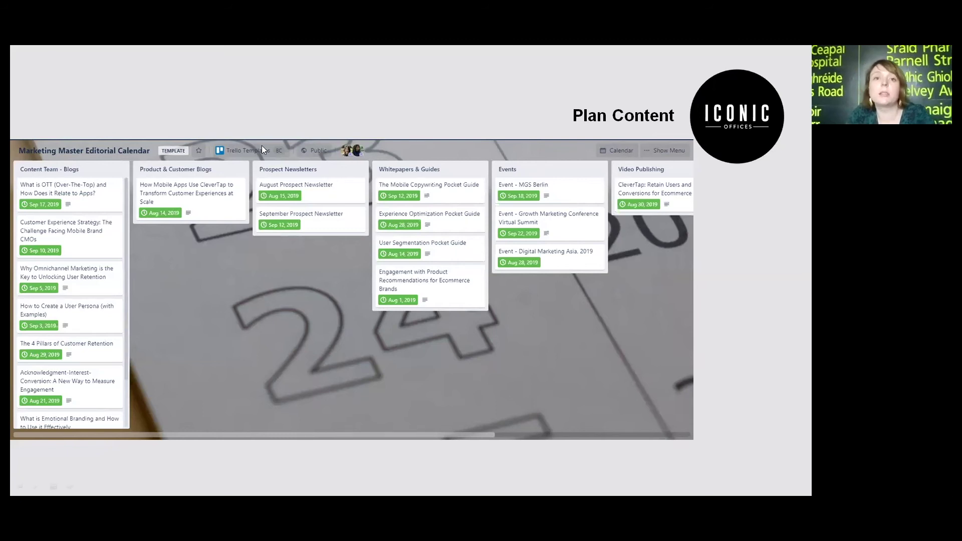
Switch to the browser with the Getting started with Canva tutorials and open the Canva starter challenge.
{"action": "key", "text": "alt+Tab"}
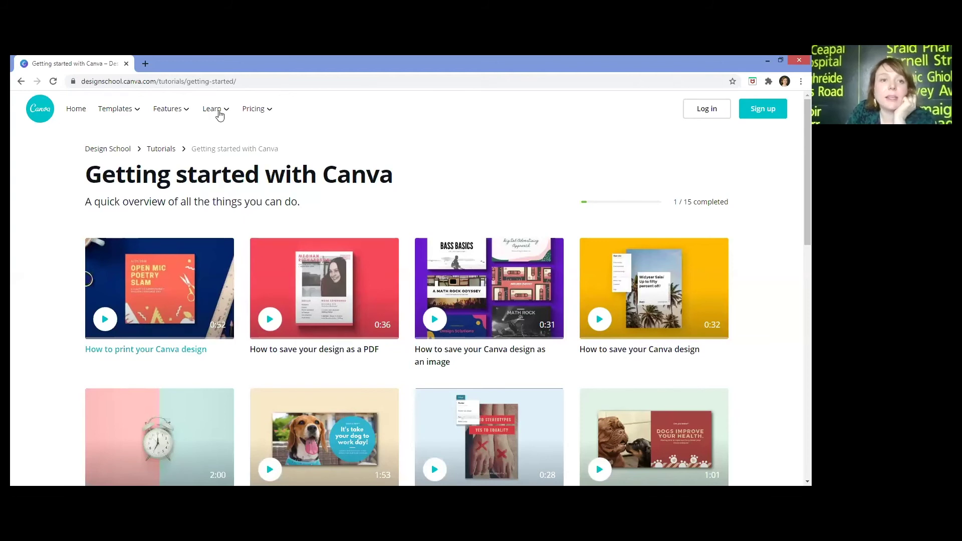
{"action": "mouse_move", "coordinate": [220, 115]}
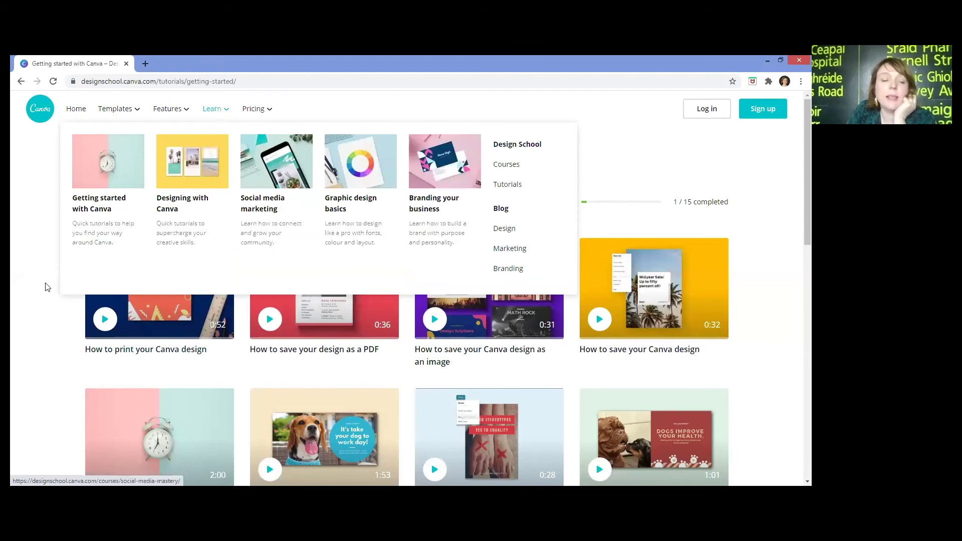
{"action": "scroll", "coordinate": [47, 287], "scroll_direction": "down", "scroll_amount": 10}
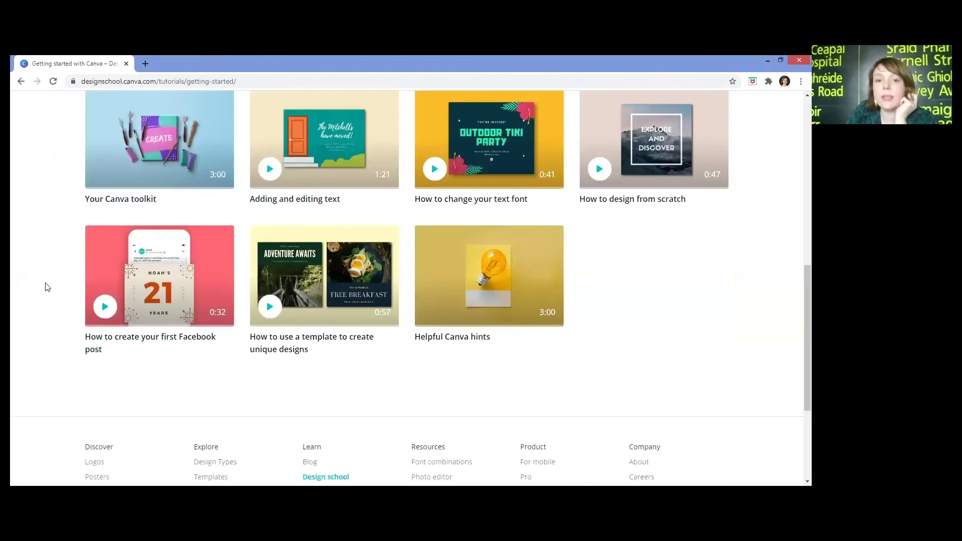
{"action": "scroll", "coordinate": [47, 287], "scroll_direction": "up", "scroll_amount": 5}
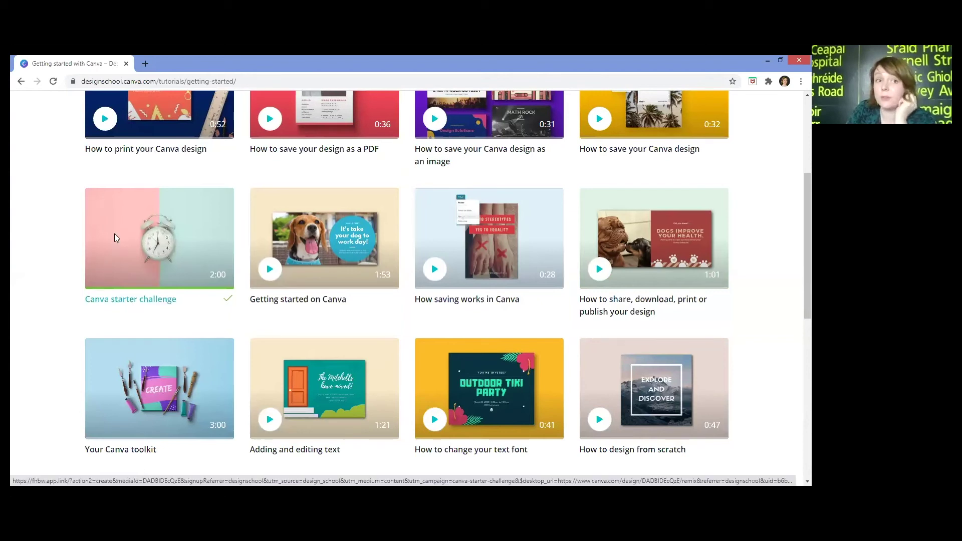
{"action": "left_click", "coordinate": [114, 237]}
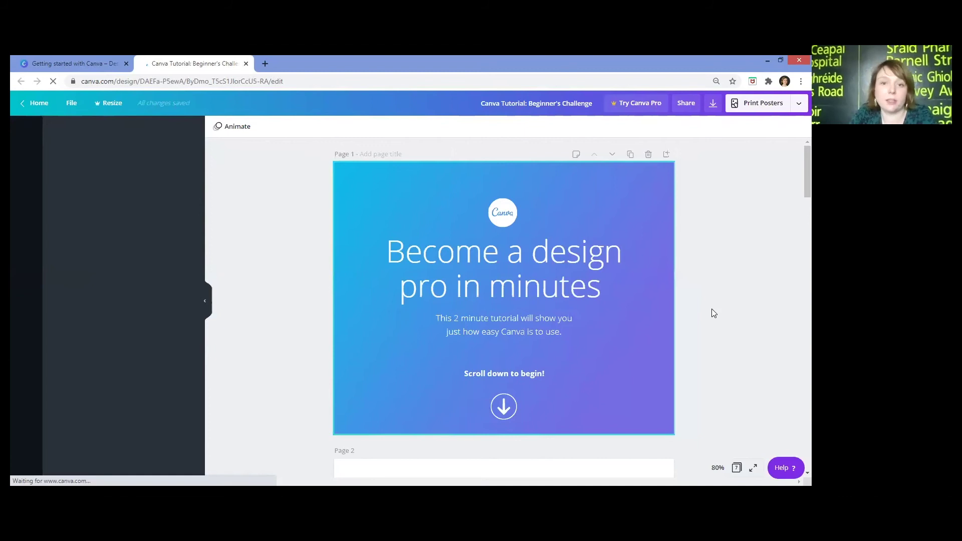
Recolour the grey circle on page 2 with the turquoise document colour.
{"action": "scroll", "coordinate": [711, 311], "scroll_direction": "down", "scroll_amount": 3}
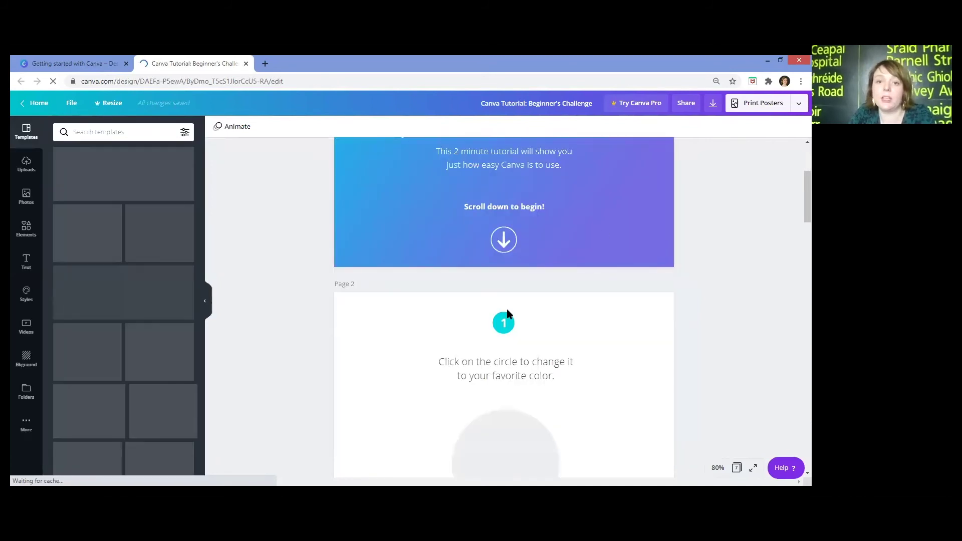
{"action": "scroll", "coordinate": [498, 307], "scroll_direction": "down", "scroll_amount": 2}
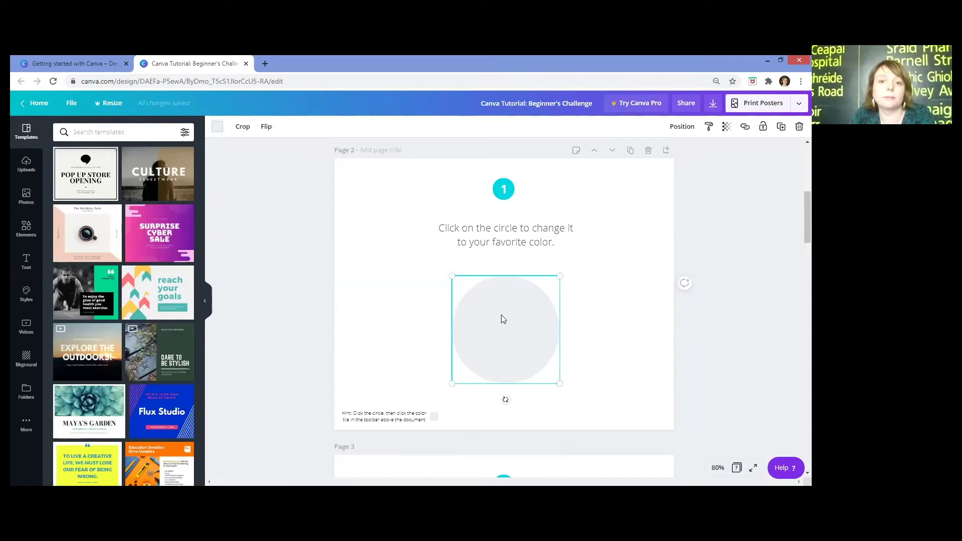
{"action": "left_click", "coordinate": [217, 126]}
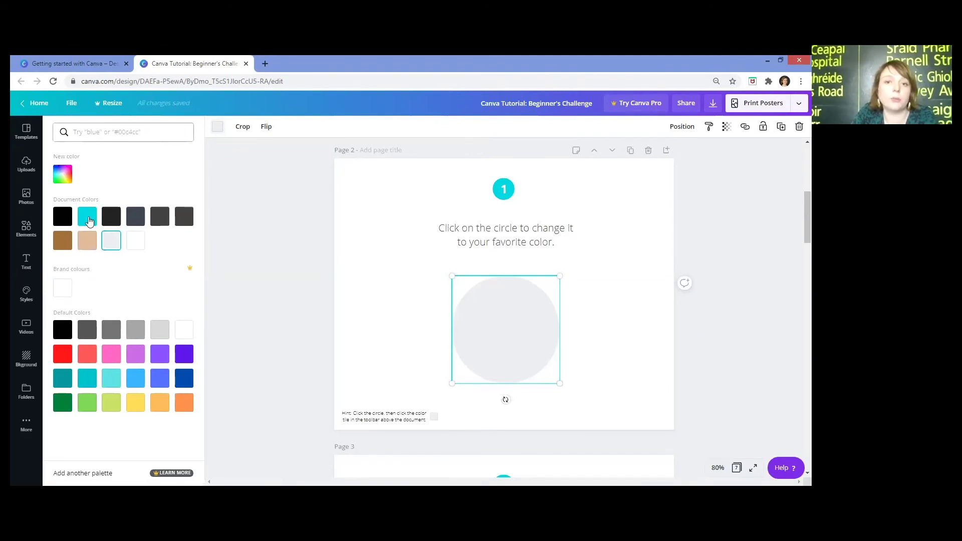
{"action": "left_click", "coordinate": [87, 217]}
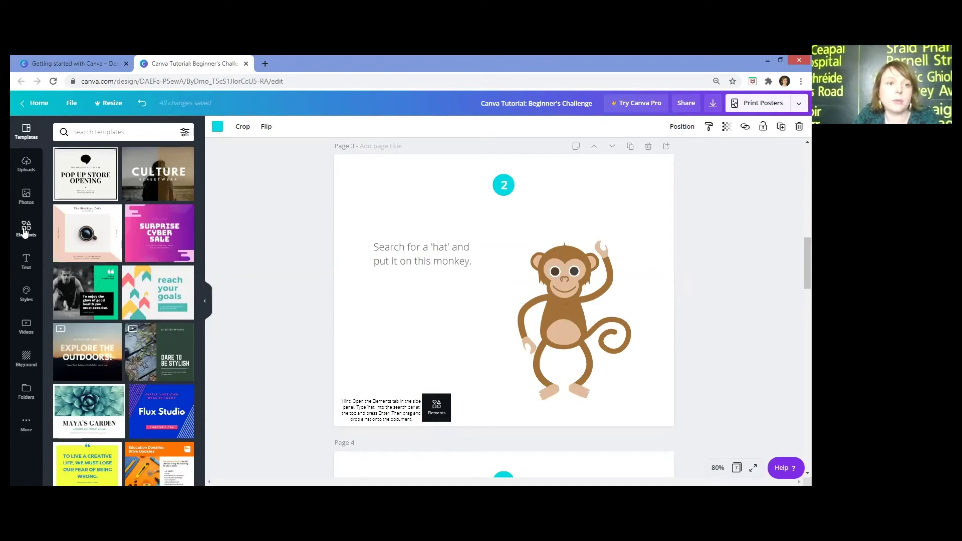
Search the design elements for "HAT" for the monkey on page 3.
{"action": "left_click", "coordinate": [25, 230]}
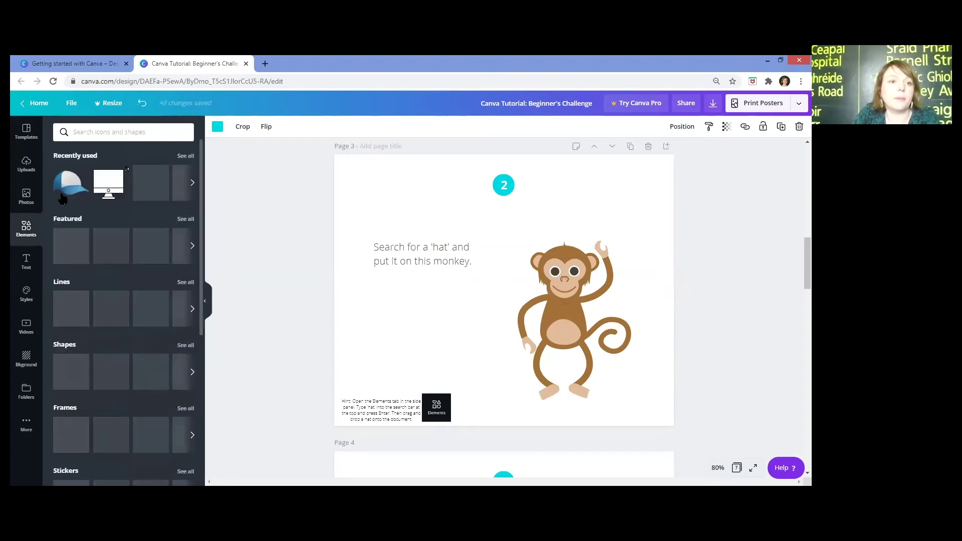
{"action": "left_click", "coordinate": [125, 132]}
{"action": "type", "text": "HA"}
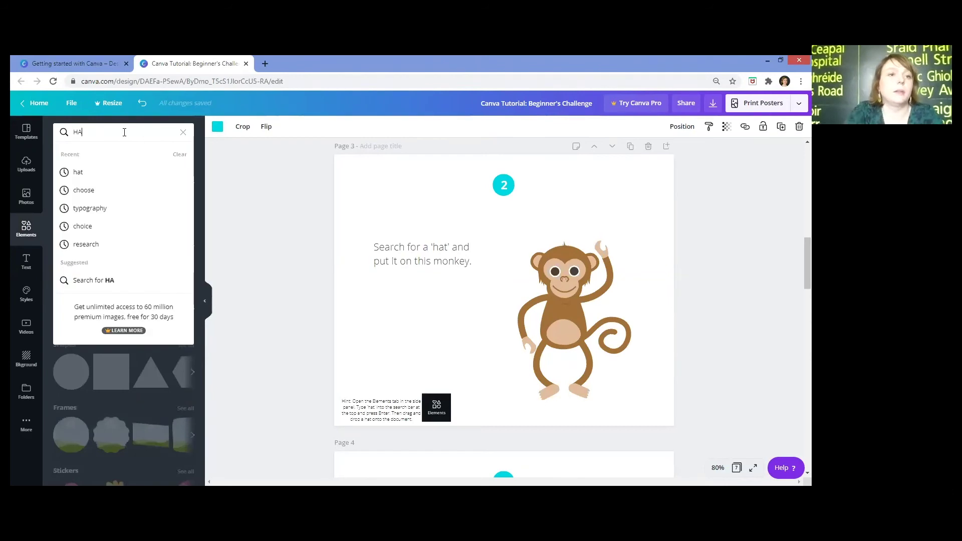
{"action": "type", "text": "T"}
{"action": "key", "text": "Return"}
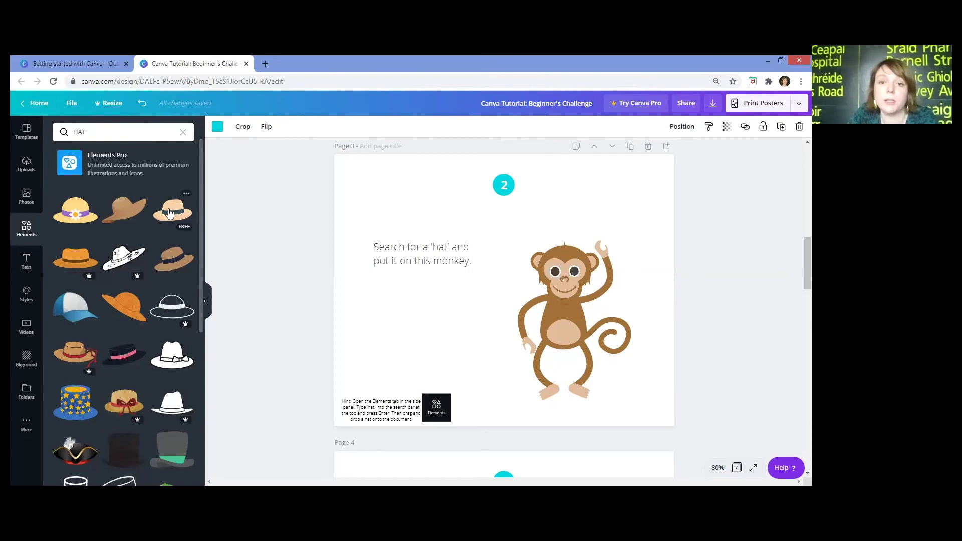
Place the free light straw hat with the dark band on page 3, shrink it and fit it on the monkey's head.
{"action": "left_click_drag", "start_coordinate": [496, 286], "coordinate": [555, 215]}
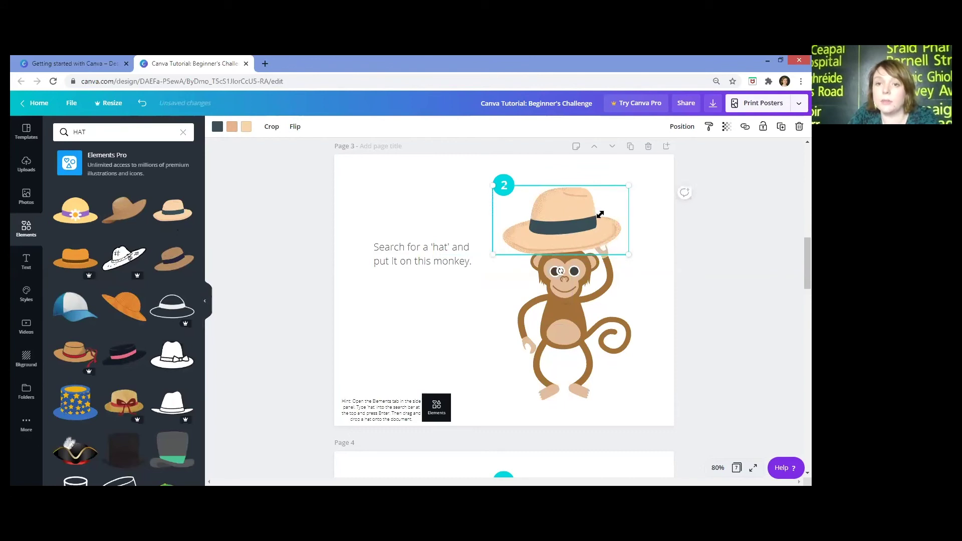
{"action": "left_click_drag", "start_coordinate": [629, 186], "coordinate": [590, 206]}
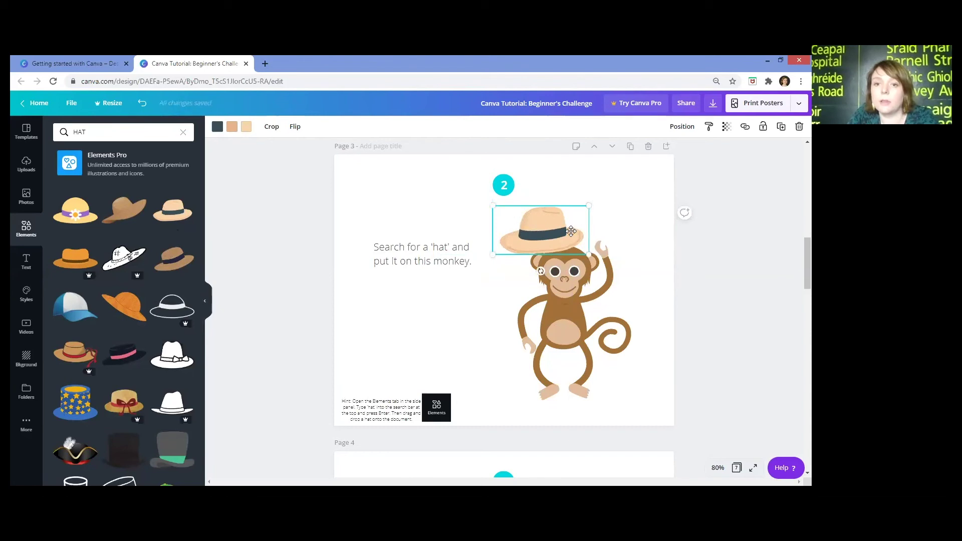
{"action": "left_click_drag", "start_coordinate": [558, 224], "coordinate": [582, 226]}
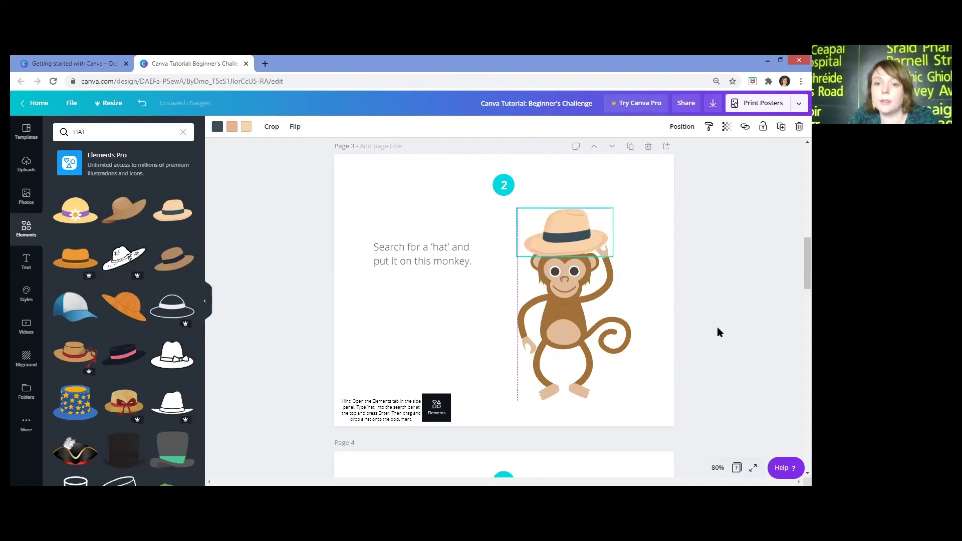
{"action": "left_click", "coordinate": [717, 328]}
Browse the trending stock photos for a background image for page 4.
{"action": "scroll", "coordinate": [718, 329], "scroll_direction": "down", "scroll_amount": 5}
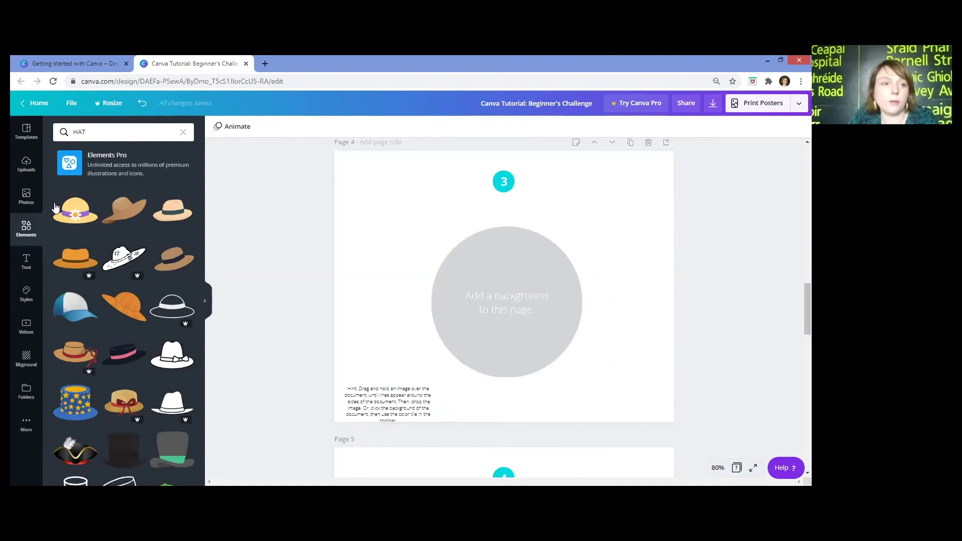
{"action": "left_click", "coordinate": [26, 198]}
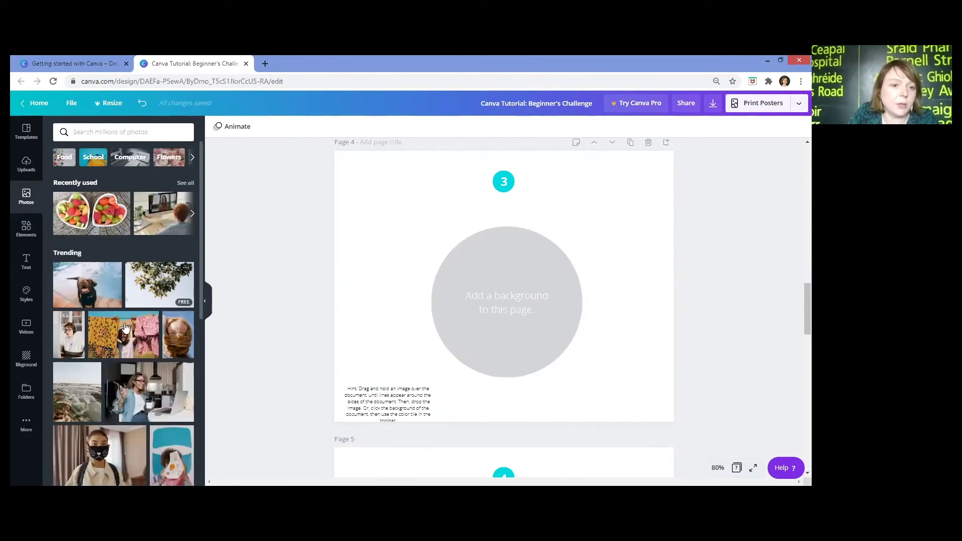
{"action": "scroll", "coordinate": [127, 300], "scroll_direction": "down", "scroll_amount": 3}
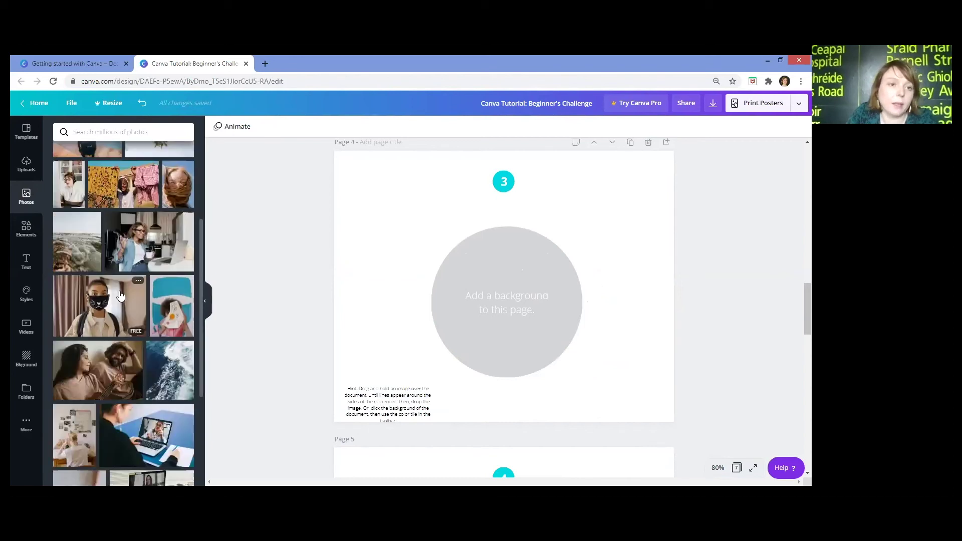
{"action": "scroll", "coordinate": [101, 254], "scroll_direction": "down", "scroll_amount": 5}
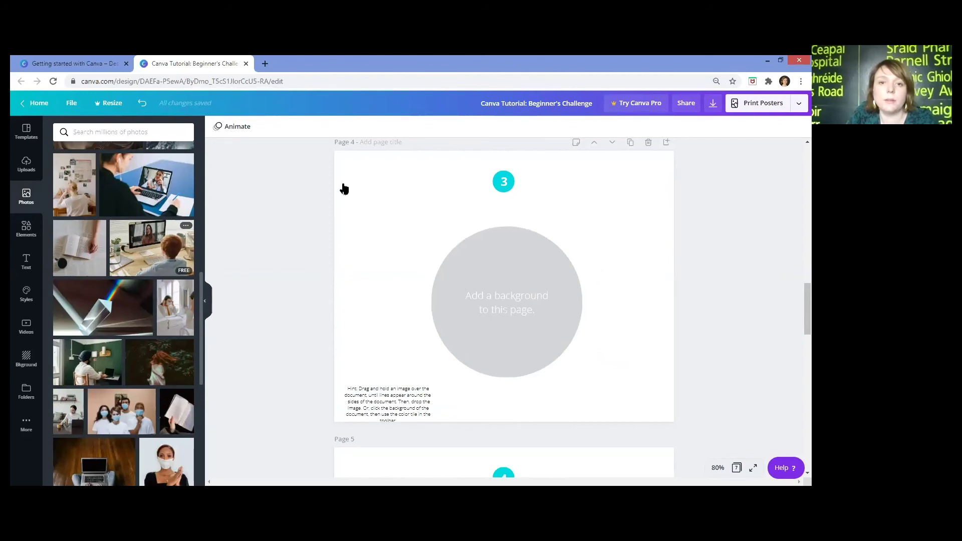
{"action": "left_click_drag", "start_coordinate": [286, 301], "coordinate": [291, 256]}
Search the photos for "FRUIT" and fill the frame on page 5 with the banana, orange and smoothie photo.
{"action": "scroll", "coordinate": [291, 257], "scroll_direction": "down", "scroll_amount": 5}
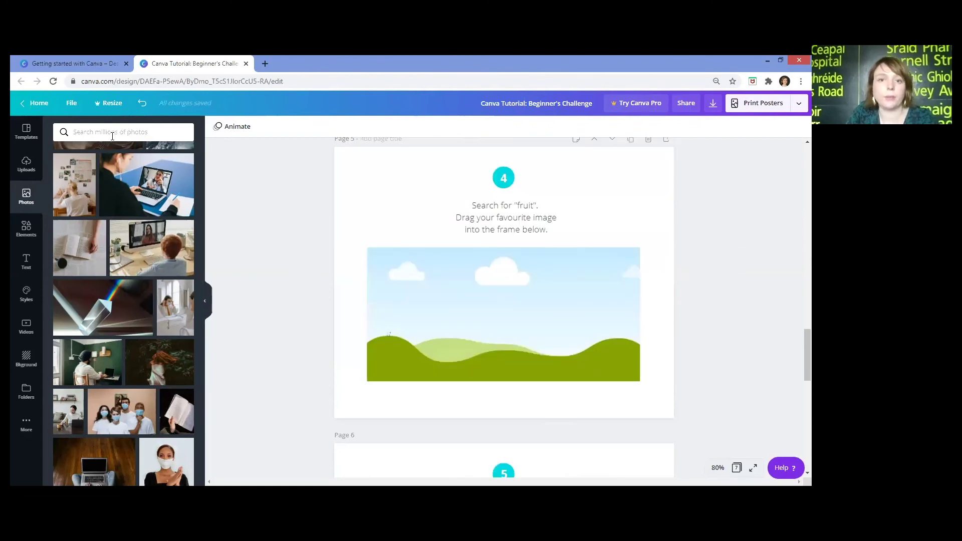
{"action": "left_click", "coordinate": [107, 133]}
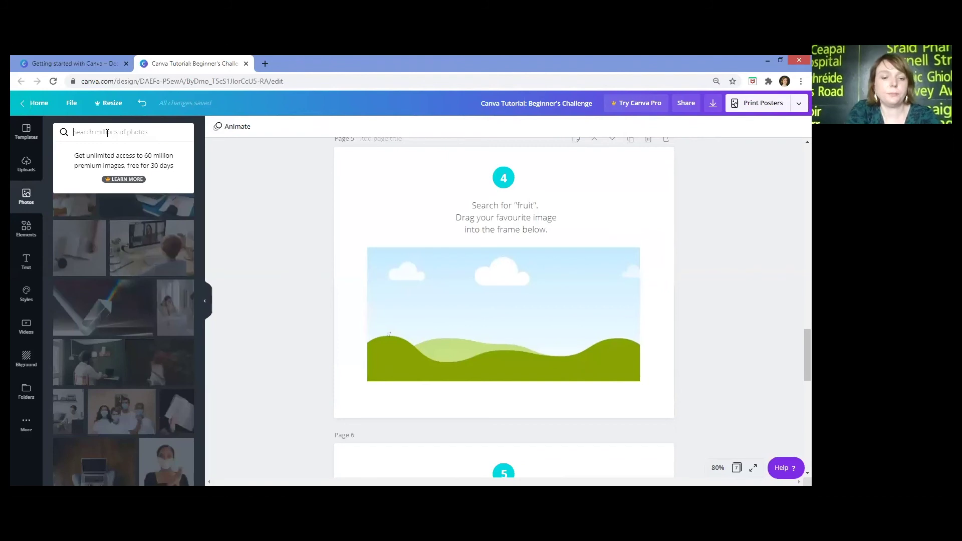
{"action": "type", "text": "FRUIT"}
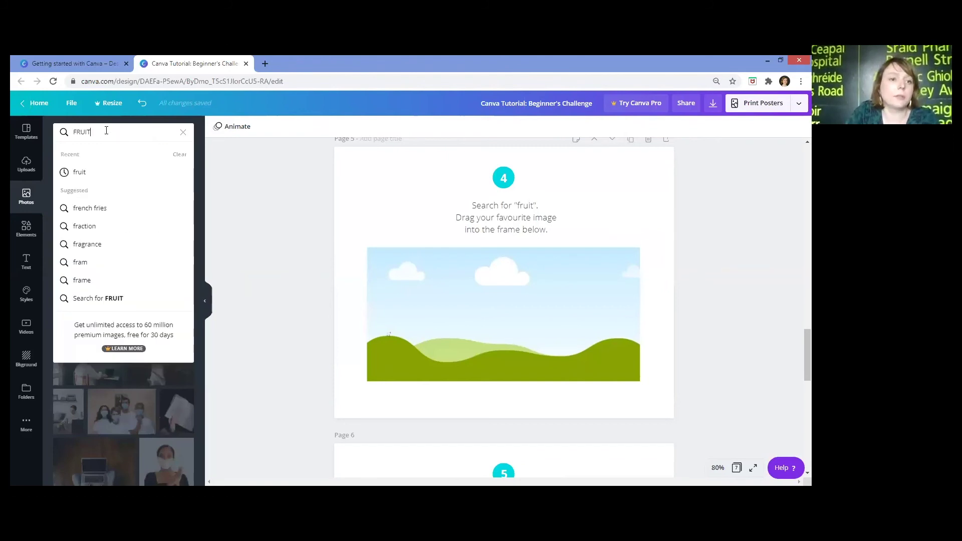
{"action": "key", "text": "Return"}
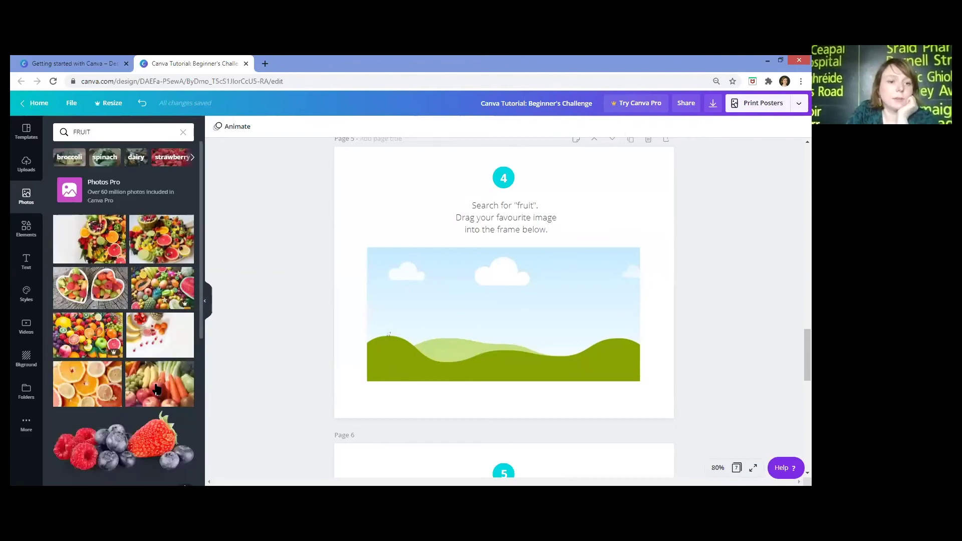
{"action": "left_click_drag", "start_coordinate": [123, 441], "coordinate": [504, 314]}
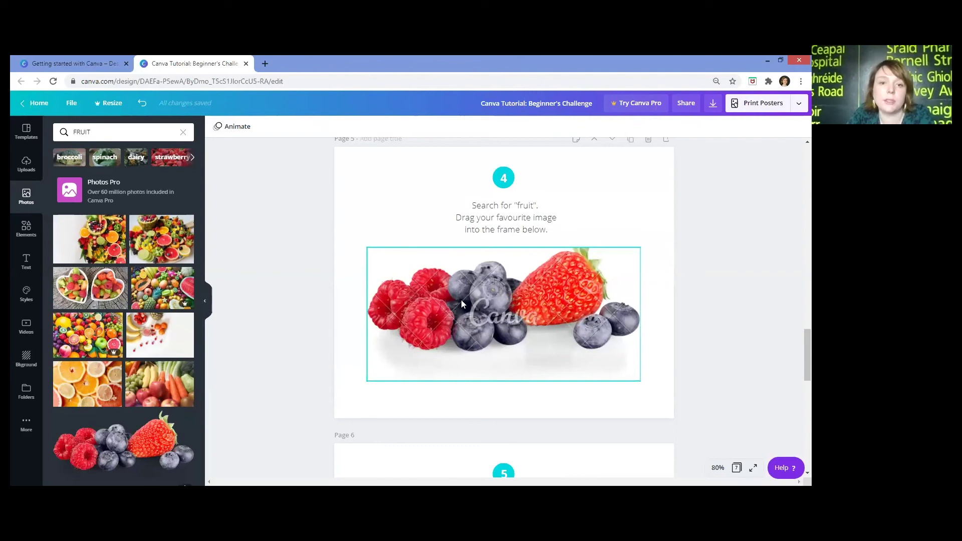
{"action": "left_click_drag", "start_coordinate": [461, 299], "coordinate": [476, 300]}
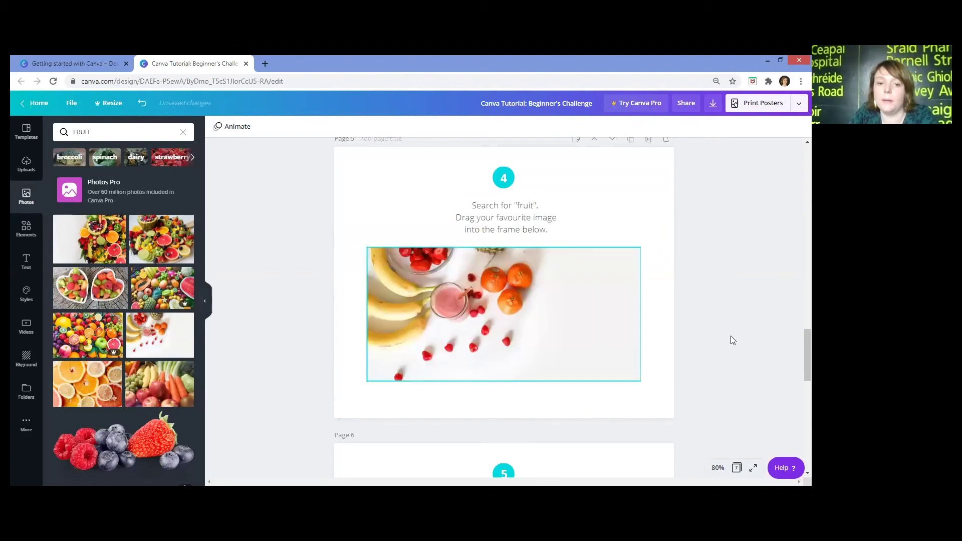
Apply the green "Daily Fitness Tips" quote template at page 6, adding it as a new page.
{"action": "scroll", "coordinate": [731, 337], "scroll_direction": "down", "scroll_amount": 2}
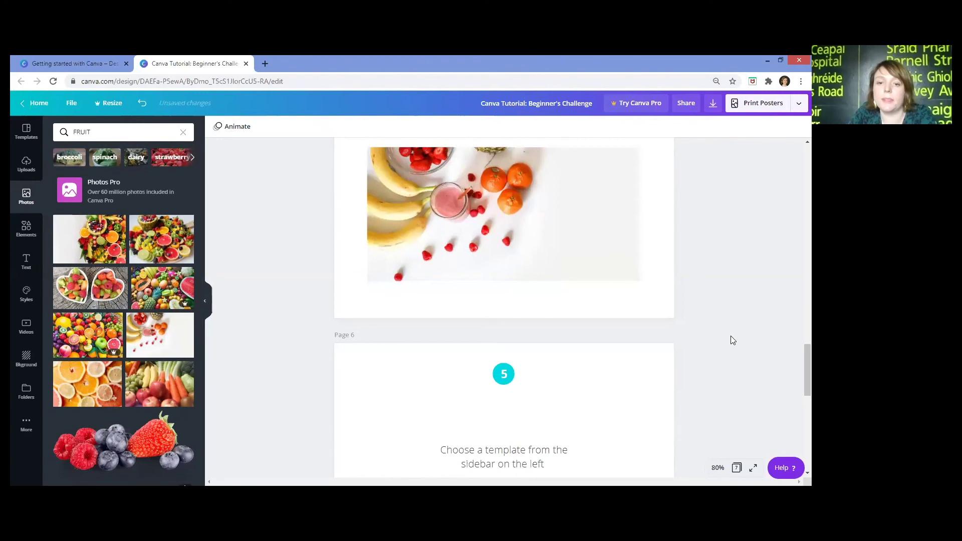
{"action": "scroll", "coordinate": [730, 336], "scroll_direction": "down", "scroll_amount": 2}
{"action": "scroll", "coordinate": [724, 337], "scroll_direction": "down", "scroll_amount": 2}
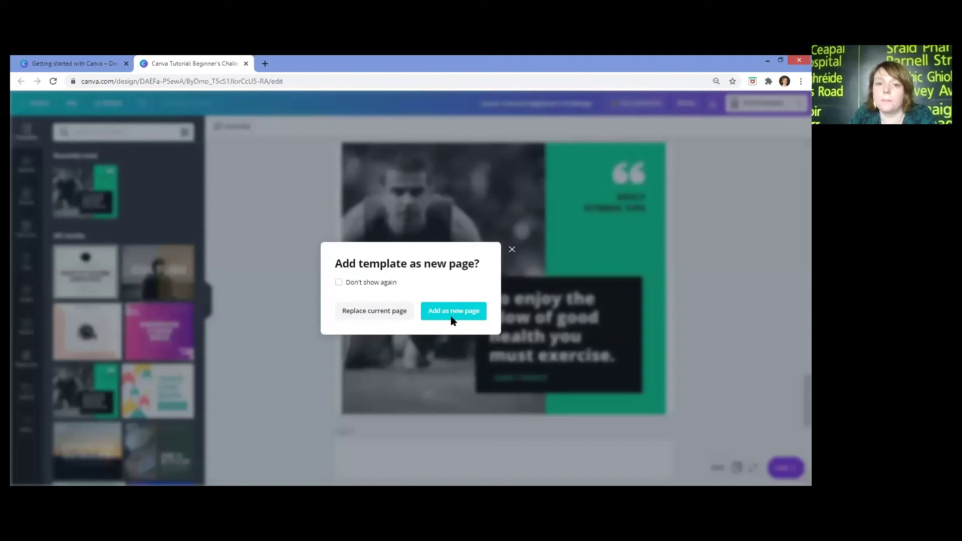
{"action": "left_click", "coordinate": [687, 302]}
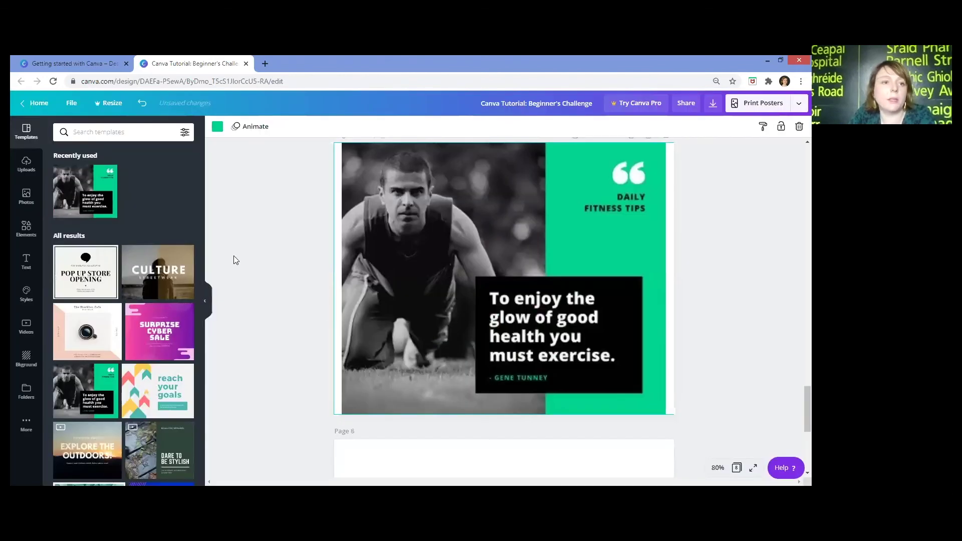
Review the new template page together with the instruction page before it and the closing page of the tutorial.
{"action": "scroll", "coordinate": [328, 310], "scroll_direction": "down", "scroll_amount": 5}
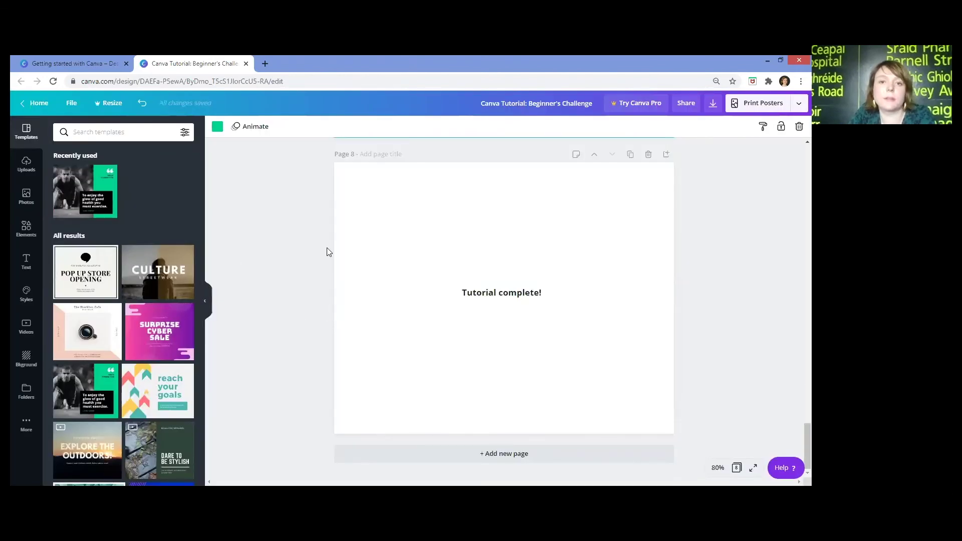
{"action": "scroll", "coordinate": [316, 263], "scroll_direction": "up", "scroll_amount": 1}
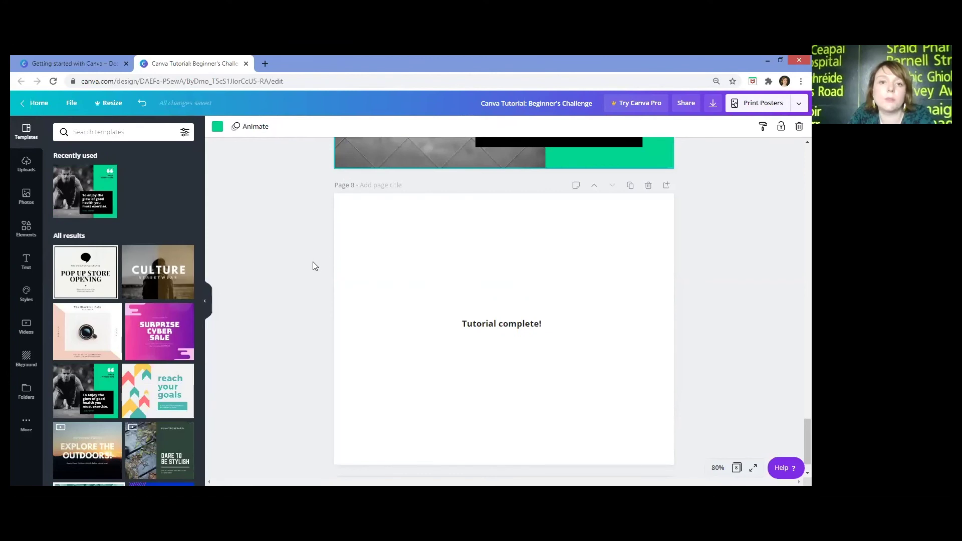
{"action": "scroll", "coordinate": [313, 262], "scroll_direction": "up", "scroll_amount": 4}
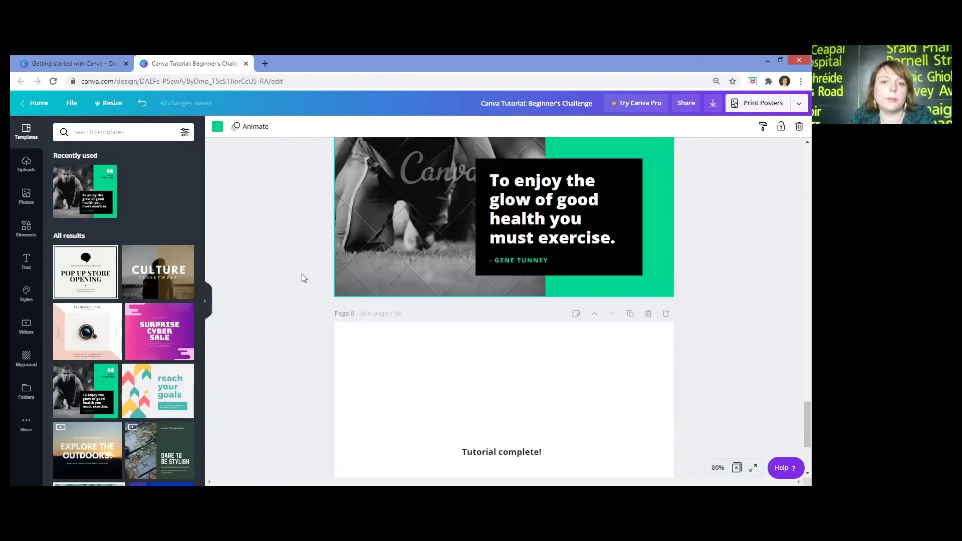
{"action": "scroll", "coordinate": [302, 274], "scroll_direction": "up", "scroll_amount": 10}
{"action": "scroll", "coordinate": [301, 274], "scroll_direction": "down", "scroll_amount": 3}
{"action": "scroll", "coordinate": [302, 276], "scroll_direction": "down", "scroll_amount": 3}
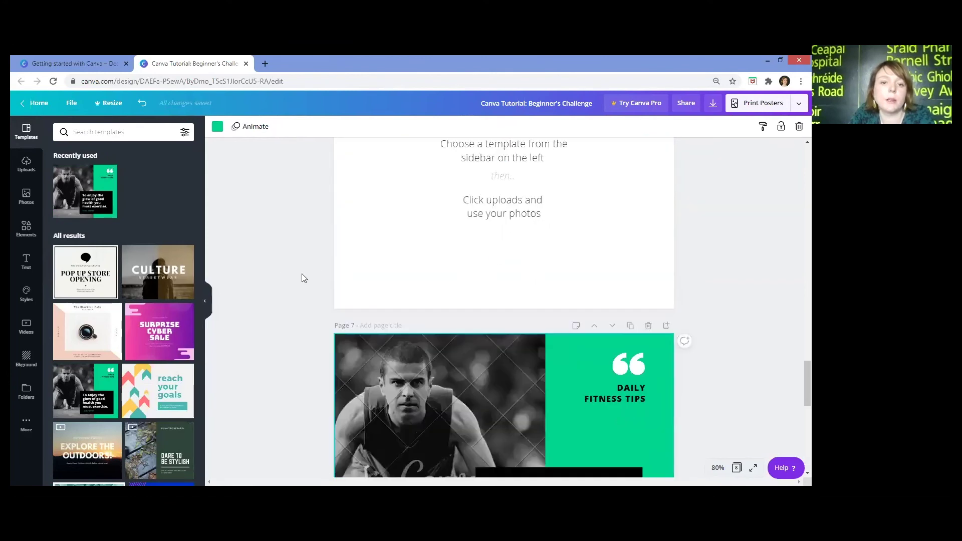
{"action": "scroll", "coordinate": [410, 188], "scroll_direction": "down", "scroll_amount": 6}
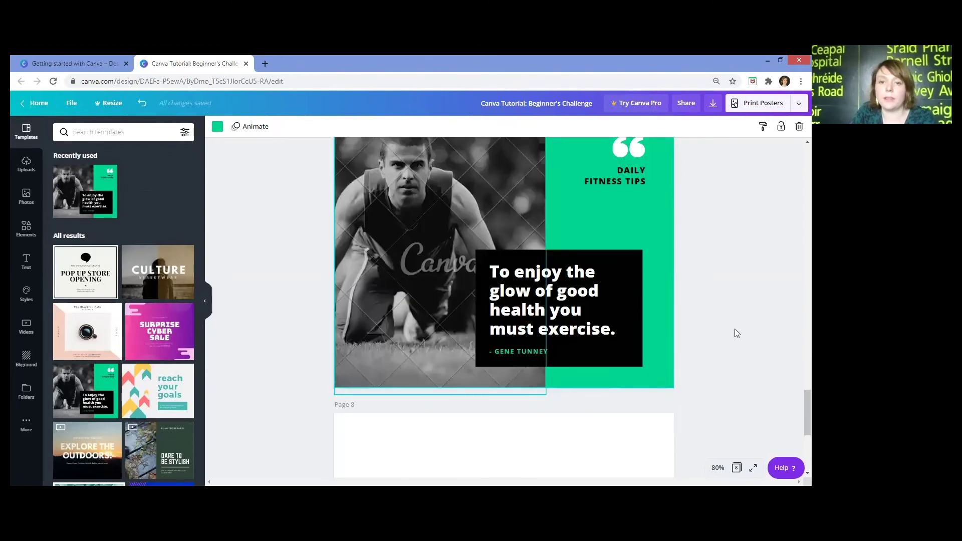
{"action": "scroll", "coordinate": [733, 329], "scroll_direction": "down", "scroll_amount": 1}
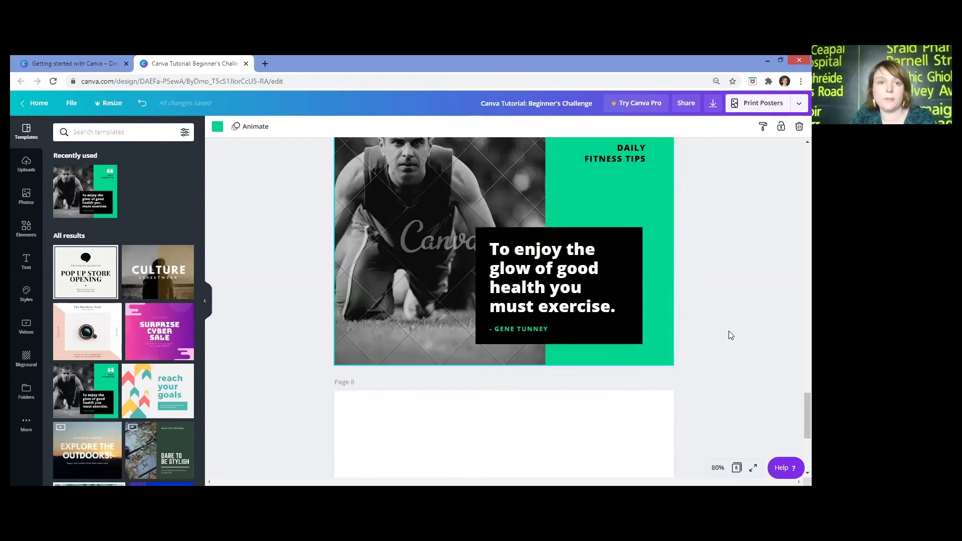
{"action": "scroll", "coordinate": [729, 331], "scroll_direction": "down", "scroll_amount": 6}
{"action": "scroll", "coordinate": [261, 265], "scroll_direction": "up", "scroll_amount": 4}
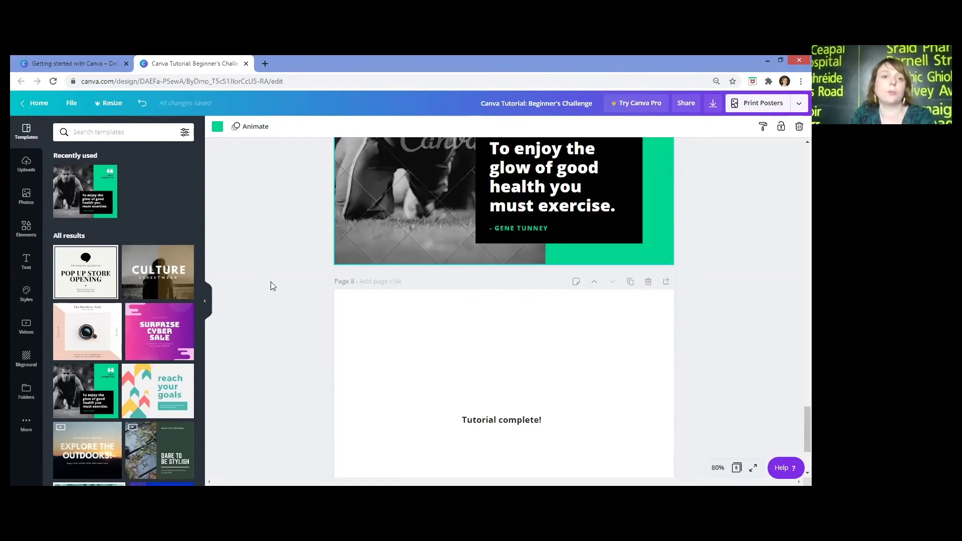
Leave the tutorial design for the home page and open the Infographic templates under Marketing.
{"action": "scroll", "coordinate": [271, 287], "scroll_direction": "up", "scroll_amount": 3}
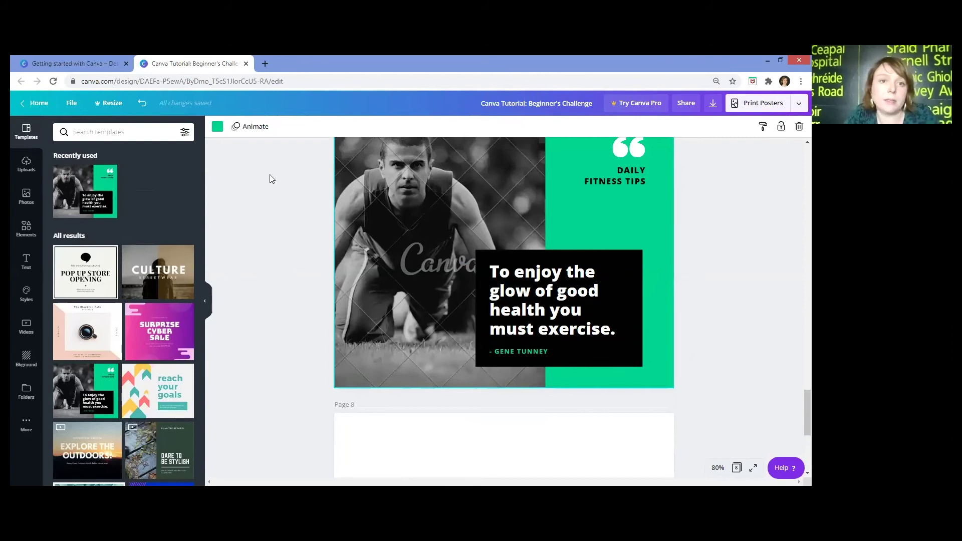
{"action": "left_click", "coordinate": [42, 109]}
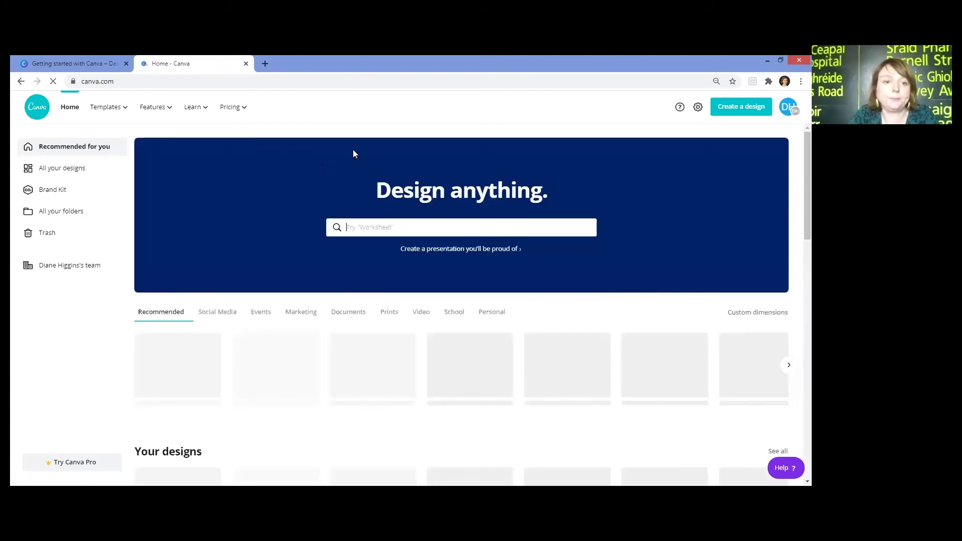
{"action": "mouse_move", "coordinate": [233, 108]}
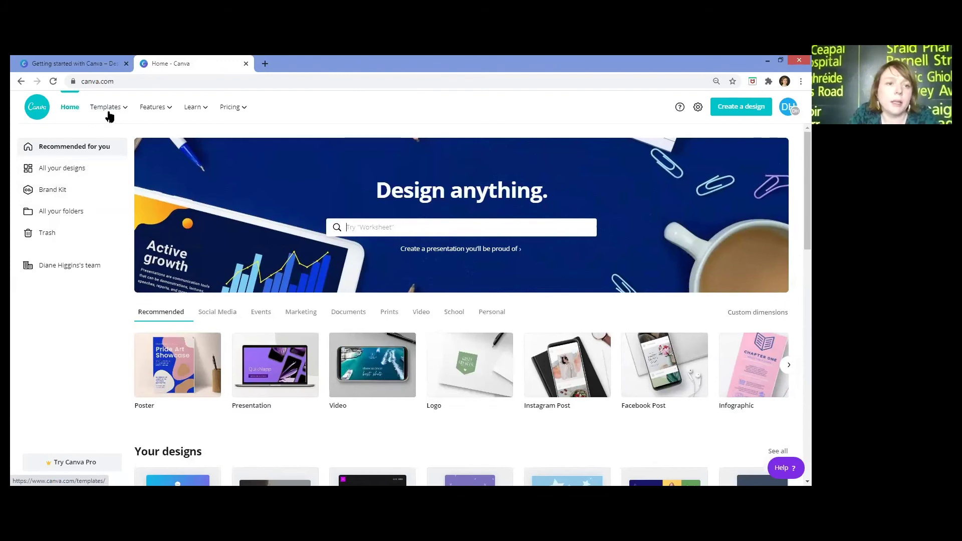
{"action": "mouse_move", "coordinate": [108, 116]}
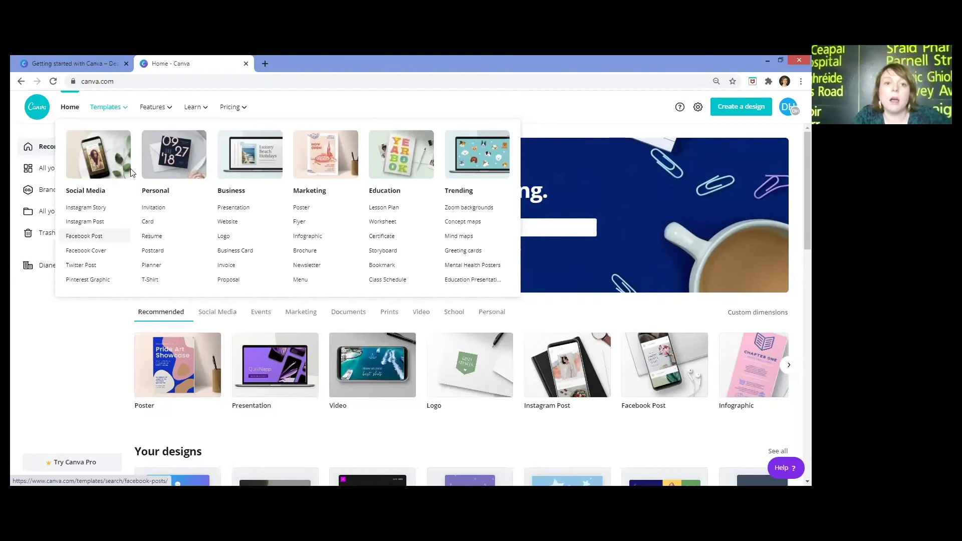
{"action": "left_click", "coordinate": [316, 241]}
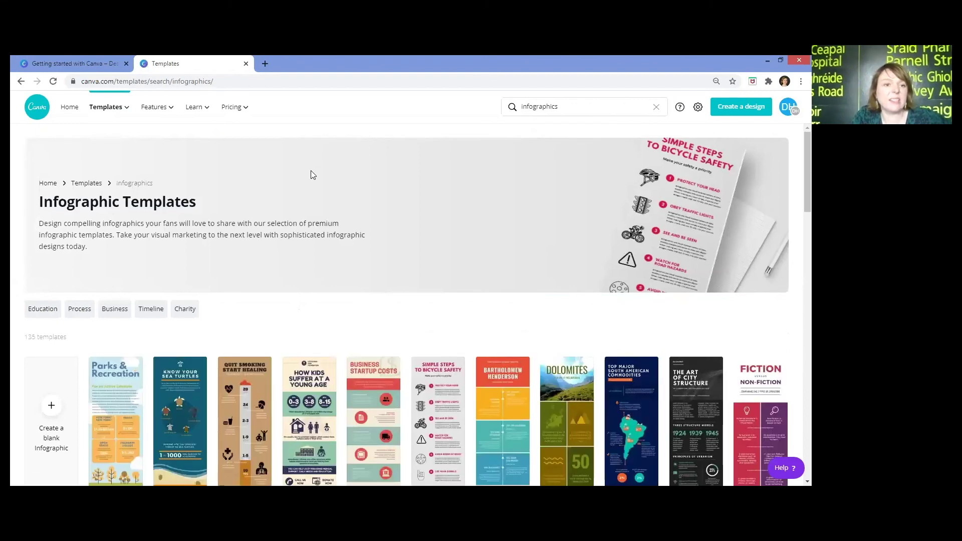
Create a new design from the "Red Gray Steps to Bicycle Safety Infographic" template.
{"action": "scroll", "coordinate": [311, 171], "scroll_direction": "down", "scroll_amount": 1}
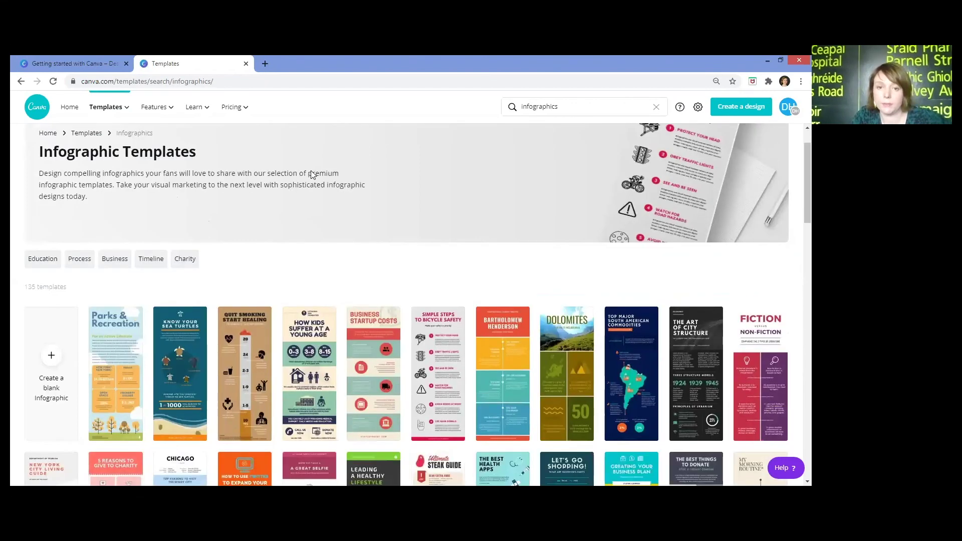
{"action": "scroll", "coordinate": [311, 176], "scroll_direction": "down", "scroll_amount": 1}
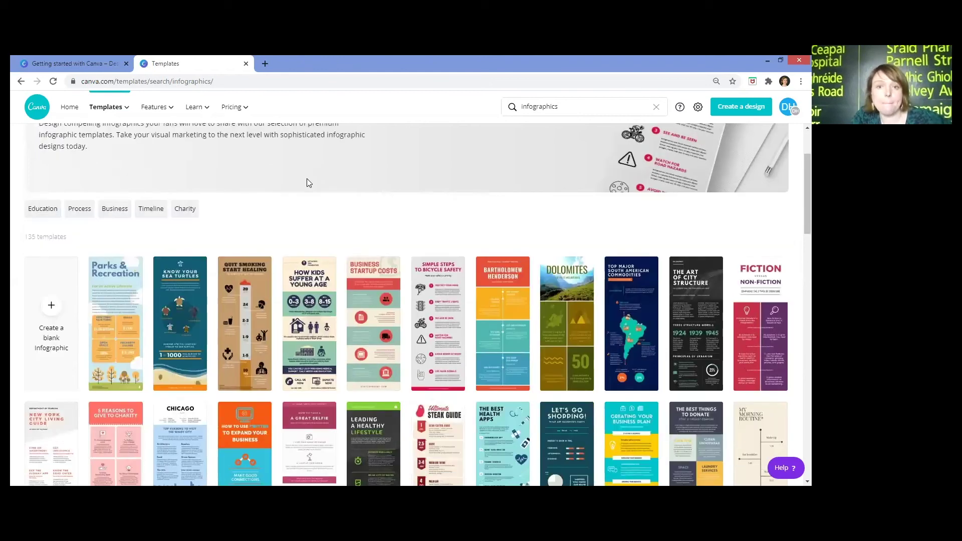
{"action": "mouse_move", "coordinate": [435, 275]}
{"action": "left_click", "coordinate": [435, 276]}
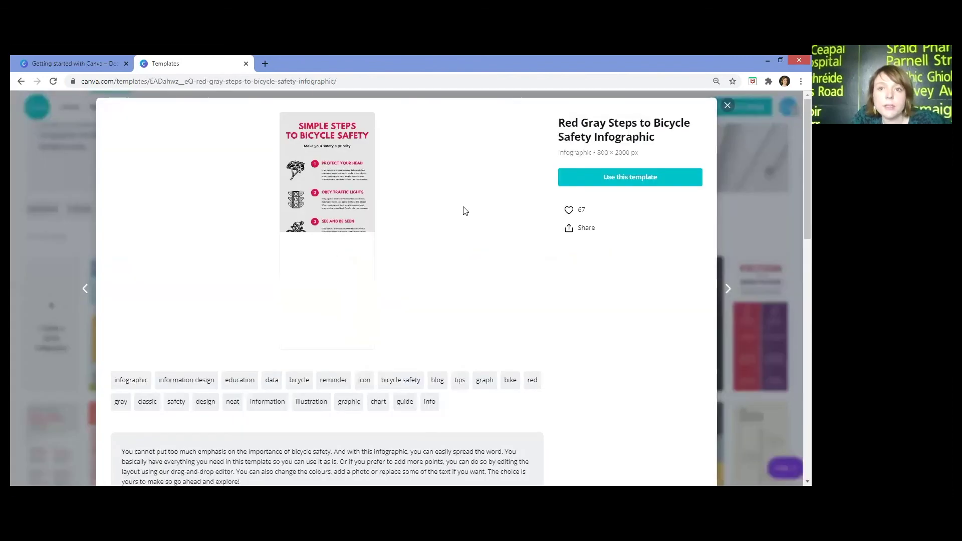
{"action": "left_click", "coordinate": [630, 181]}
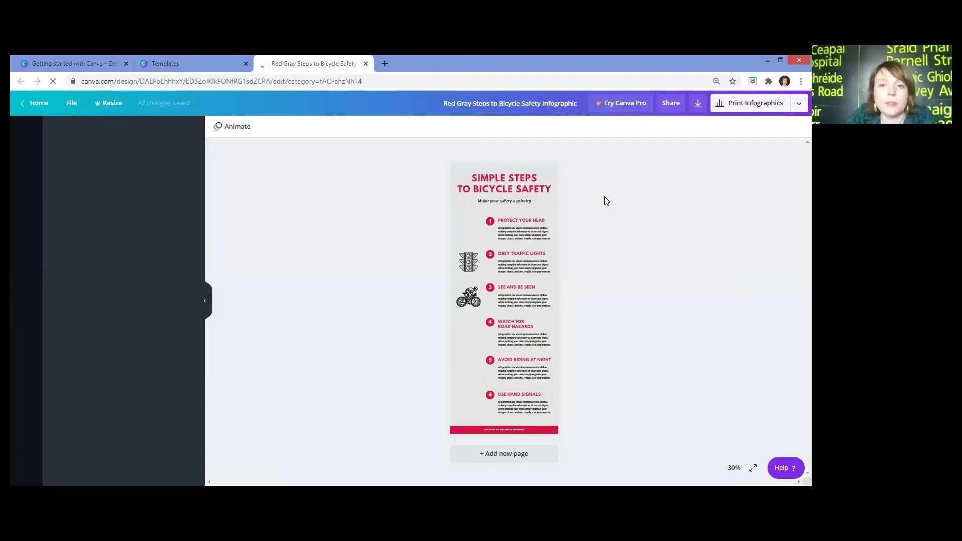
Replace the infographic's title with "HOW TO CREATE PROFESSIONAL DESIGN CONTENT".
{"action": "left_click", "coordinate": [514, 184]}
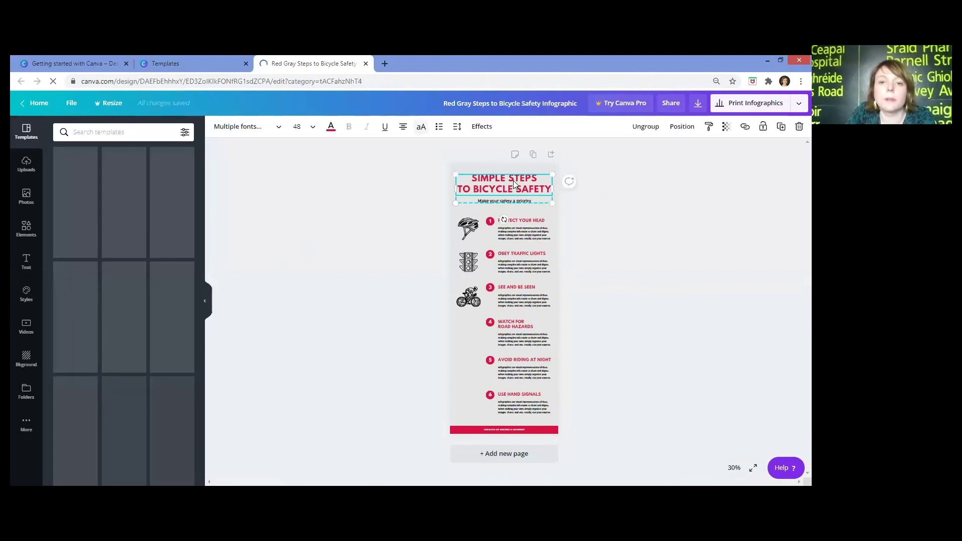
{"action": "left_click_drag", "start_coordinate": [548, 189], "coordinate": [469, 174]}
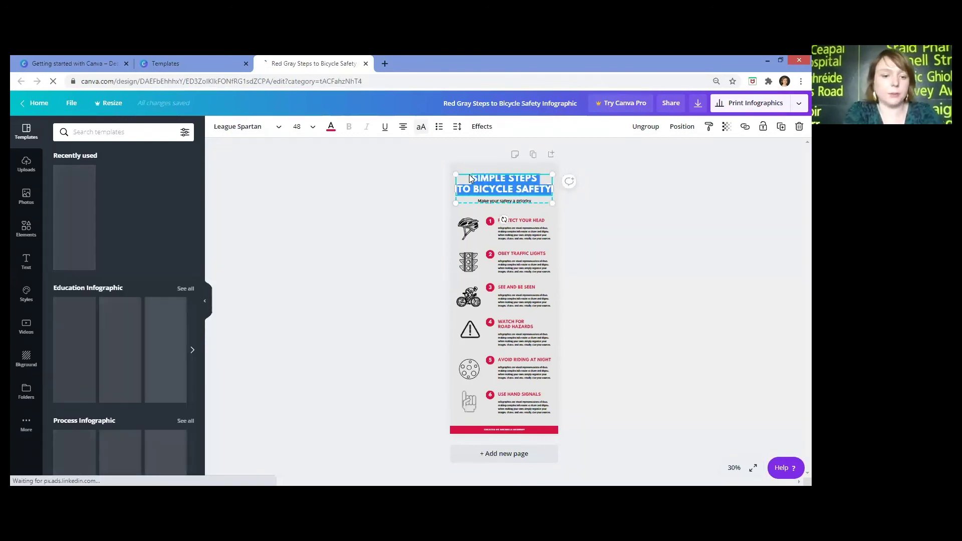
{"action": "type", "text": "HOW TO CR"}
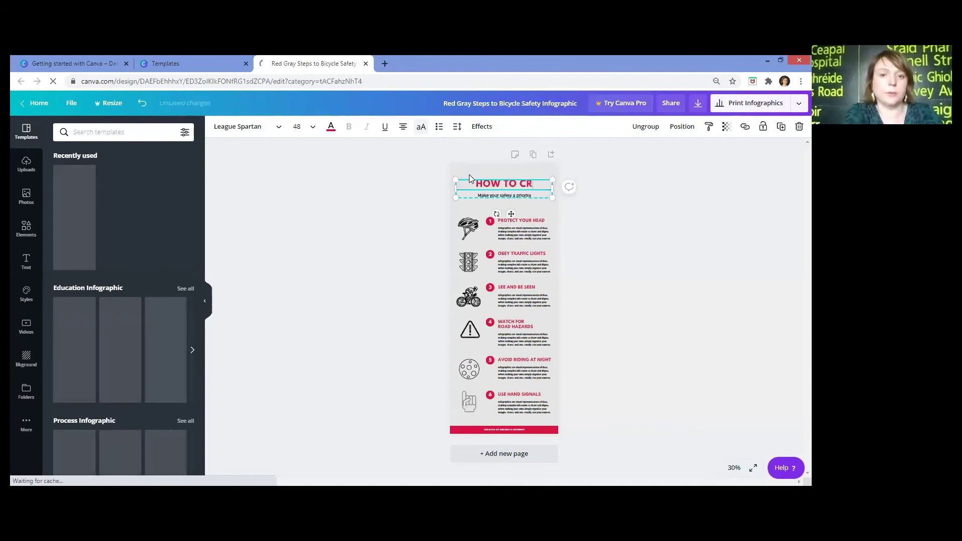
{"action": "type", "text": "EAT"}
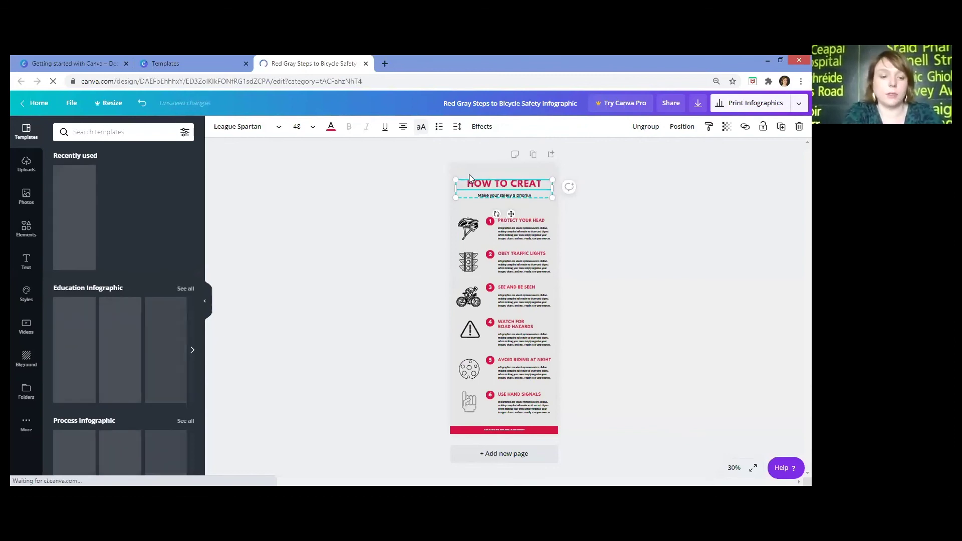
{"action": "type", "text": "E"}
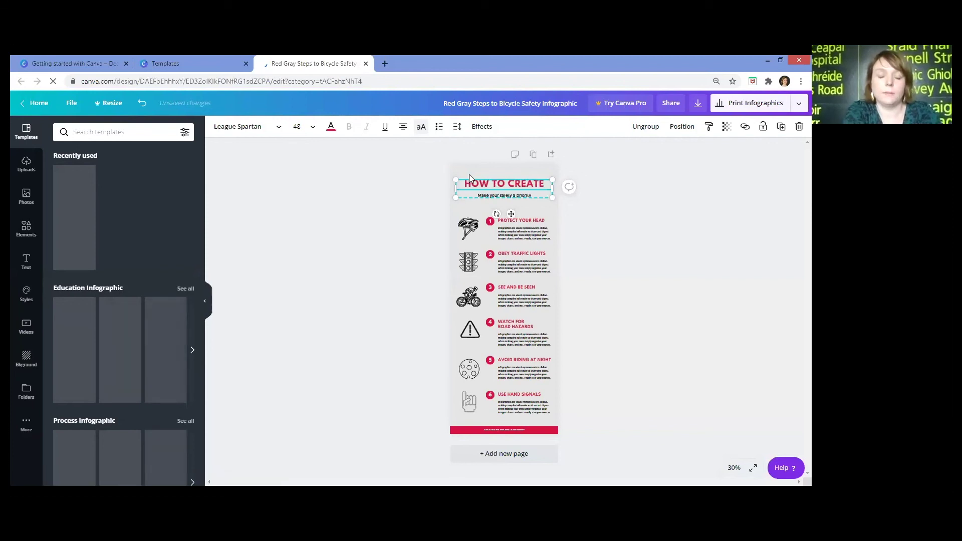
{"action": "type", "text": " PROFESSIONAL"}
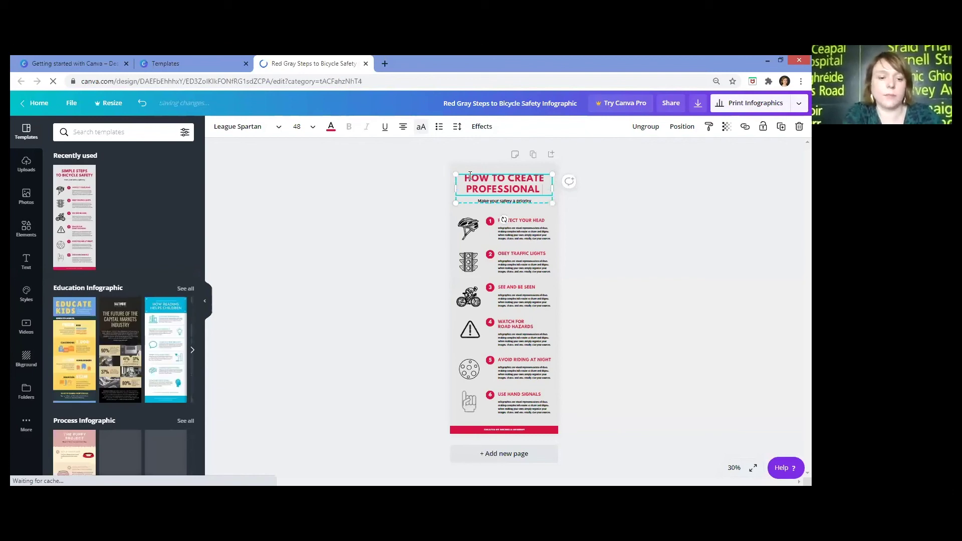
{"action": "type", "text": " DE"}
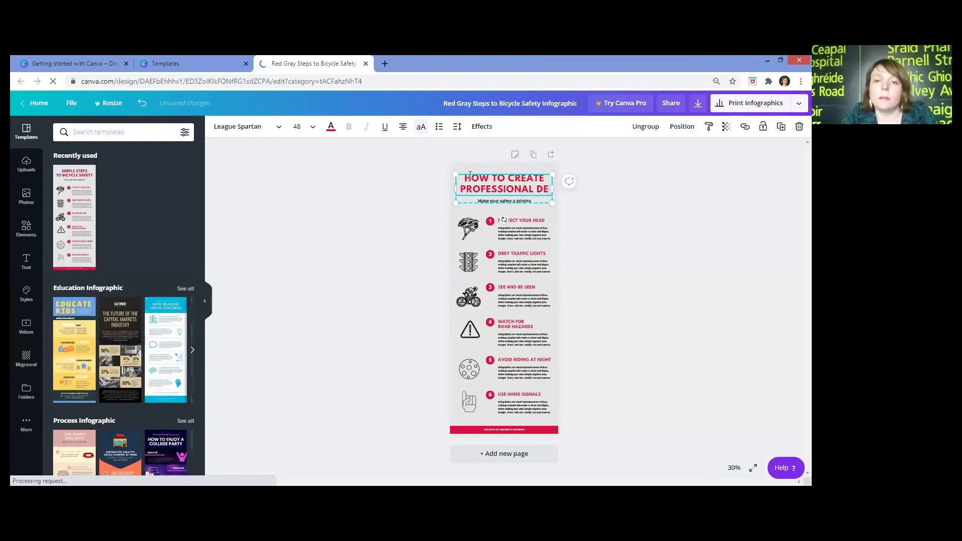
{"action": "type", "text": "SIGN CONTENT"}
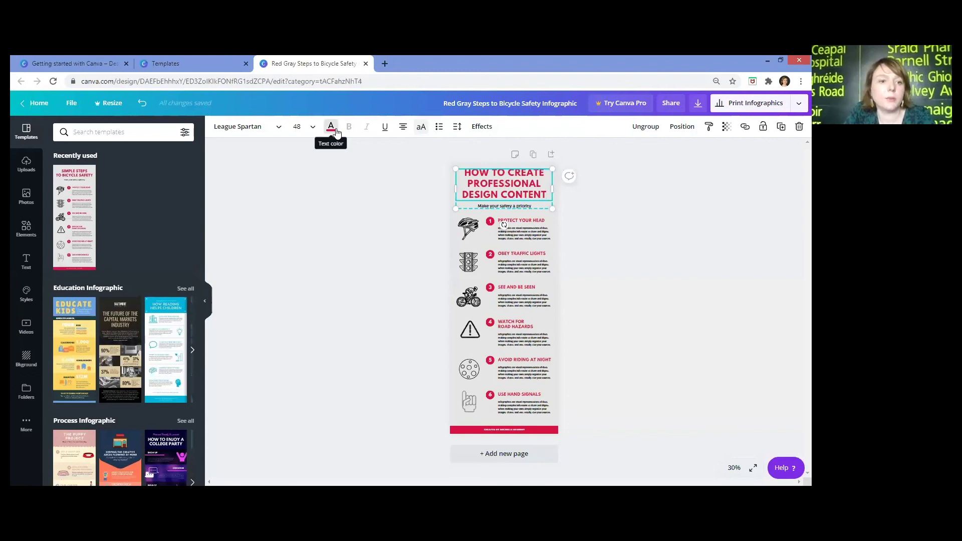
Recolour the title text pink and the page background white, using the default colours.
{"action": "left_click", "coordinate": [335, 132]}
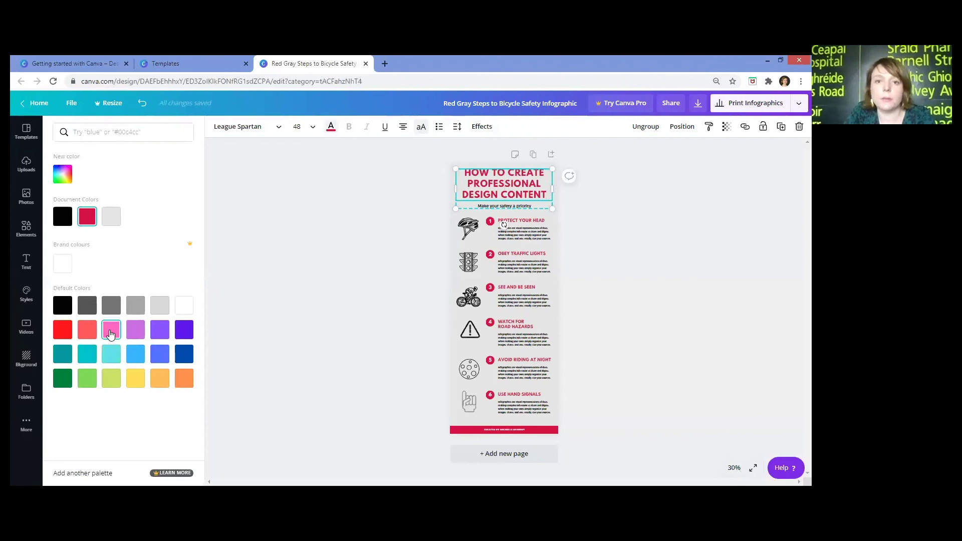
{"action": "left_click", "coordinate": [210, 138]}
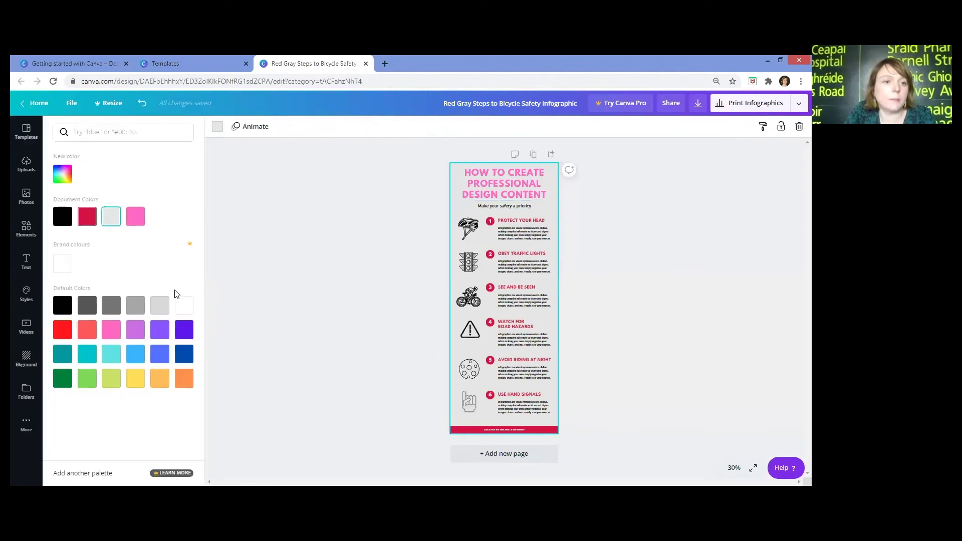
{"action": "left_click", "coordinate": [596, 196]}
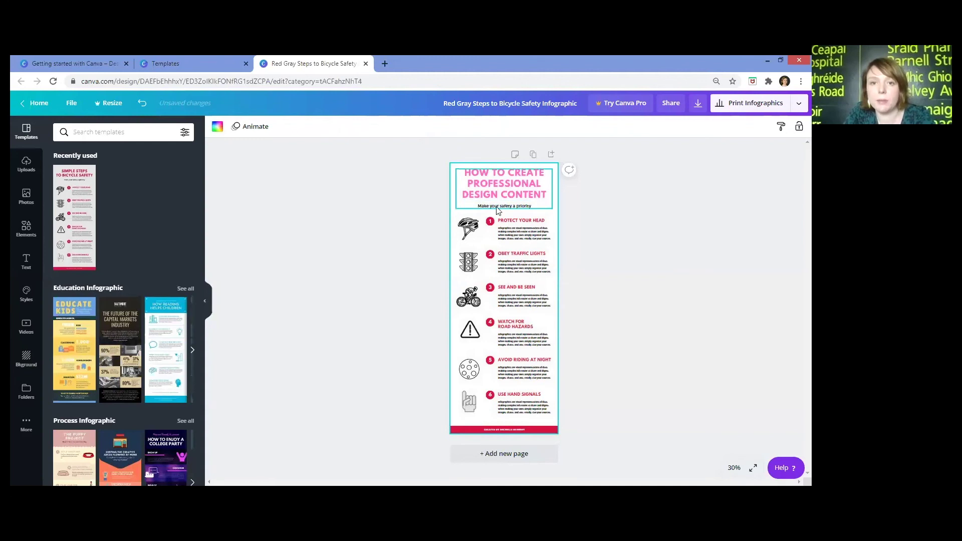
Search the elements for "THINK" and place the free half-brain, half-lightbulb graphic over the helmet icon beside point 1, shrunk to icon size.
{"action": "left_click", "coordinate": [469, 233]}
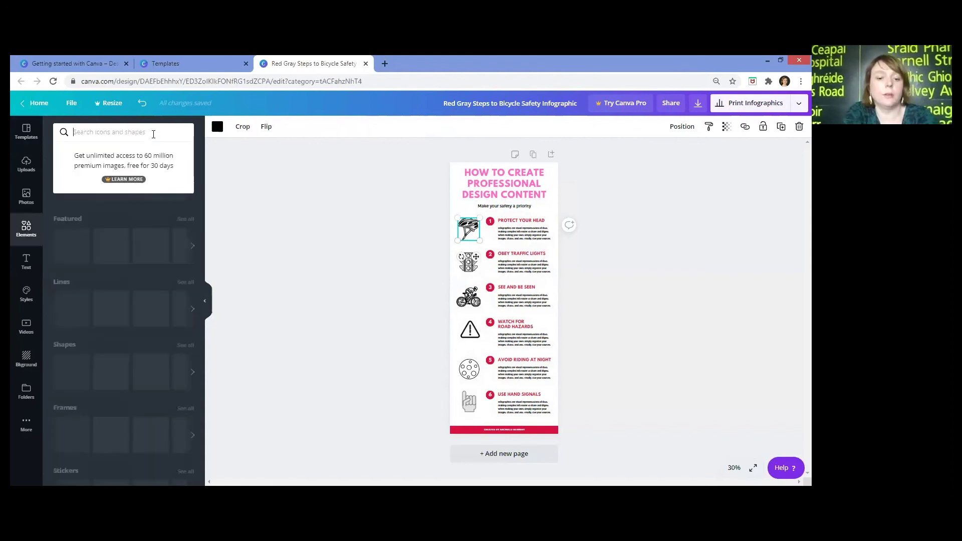
{"action": "type", "text": "THINK"}
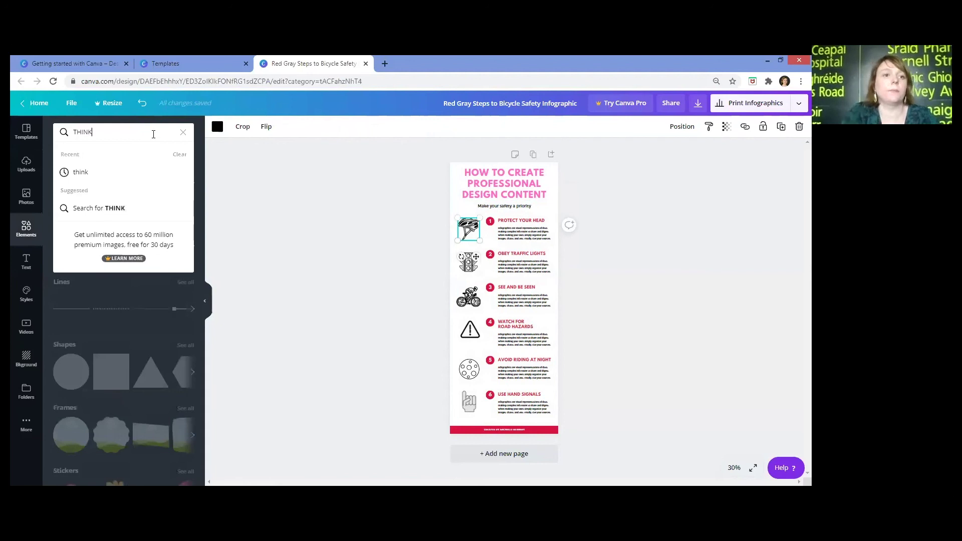
{"action": "key", "text": "Return"}
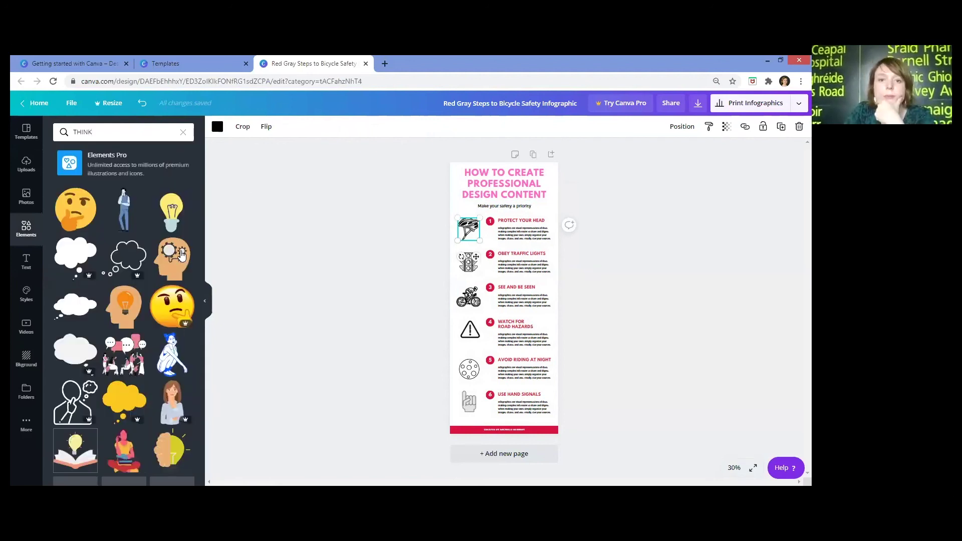
{"action": "scroll", "coordinate": [181, 255], "scroll_direction": "down", "scroll_amount": 1}
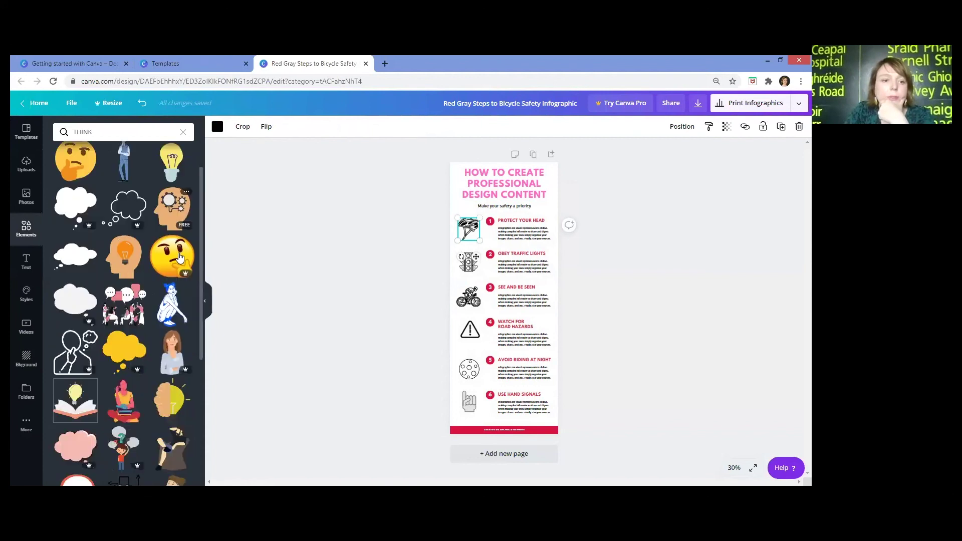
{"action": "scroll", "coordinate": [178, 260], "scroll_direction": "down", "scroll_amount": 3}
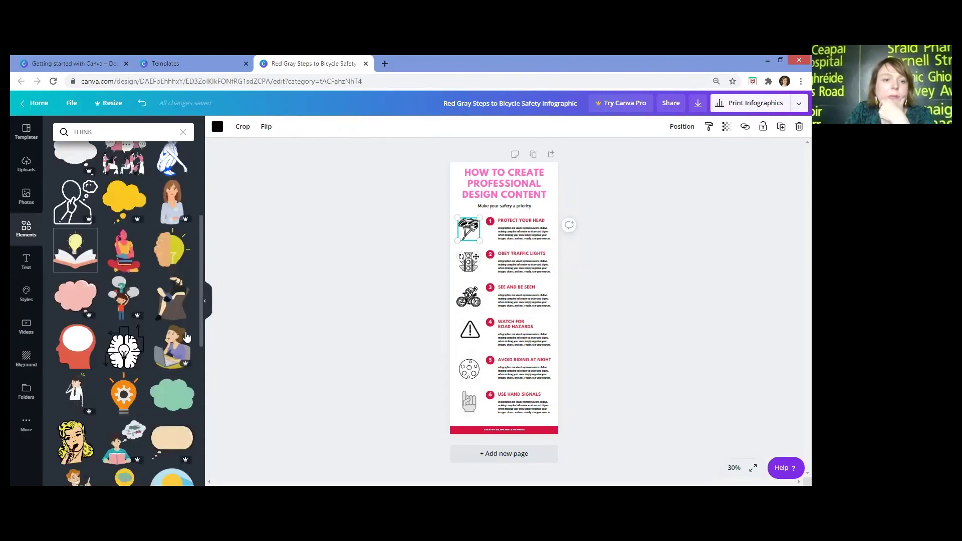
{"action": "scroll", "coordinate": [170, 275], "scroll_direction": "down", "scroll_amount": 3}
{"action": "scroll", "coordinate": [168, 285], "scroll_direction": "down", "scroll_amount": 1}
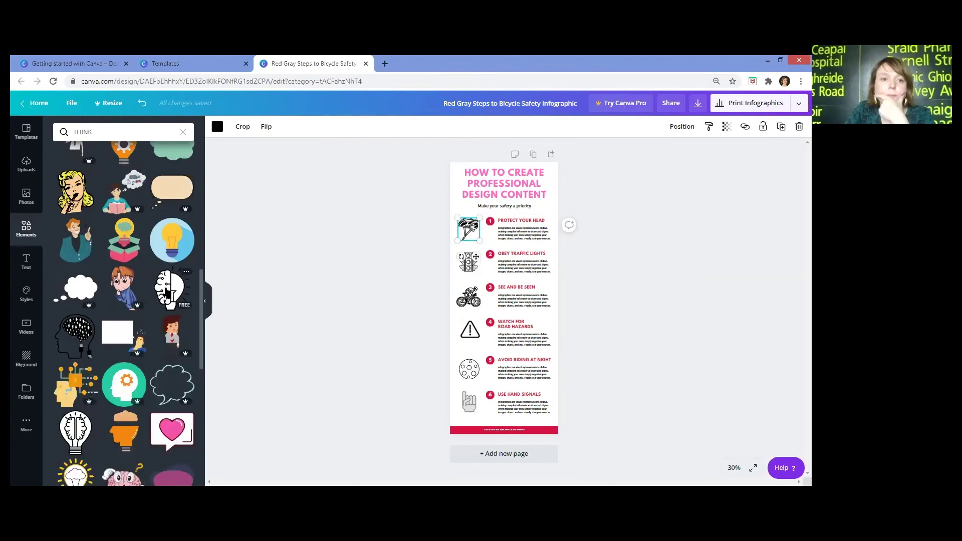
{"action": "left_click_drag", "start_coordinate": [167, 293], "coordinate": [528, 318]}
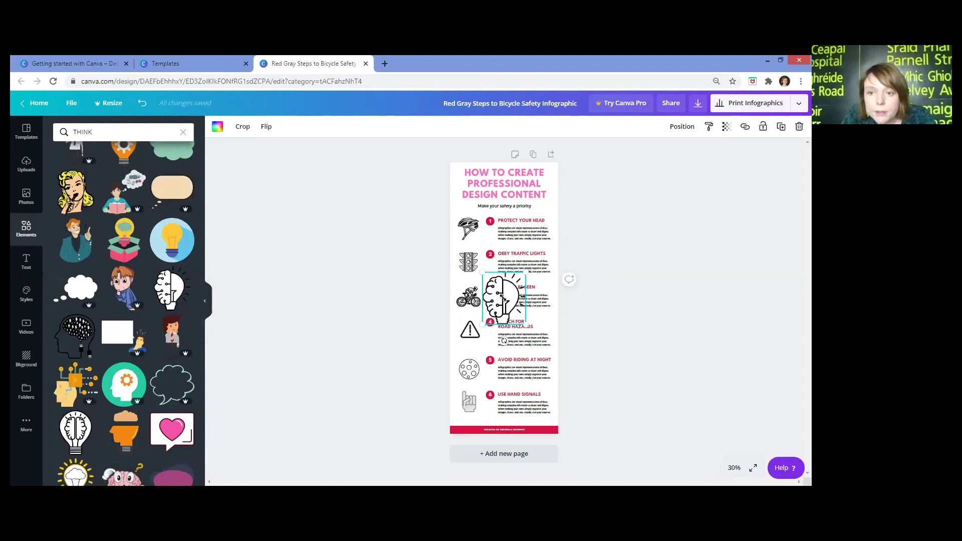
{"action": "left_click_drag", "start_coordinate": [526, 323], "coordinate": [470, 231]}
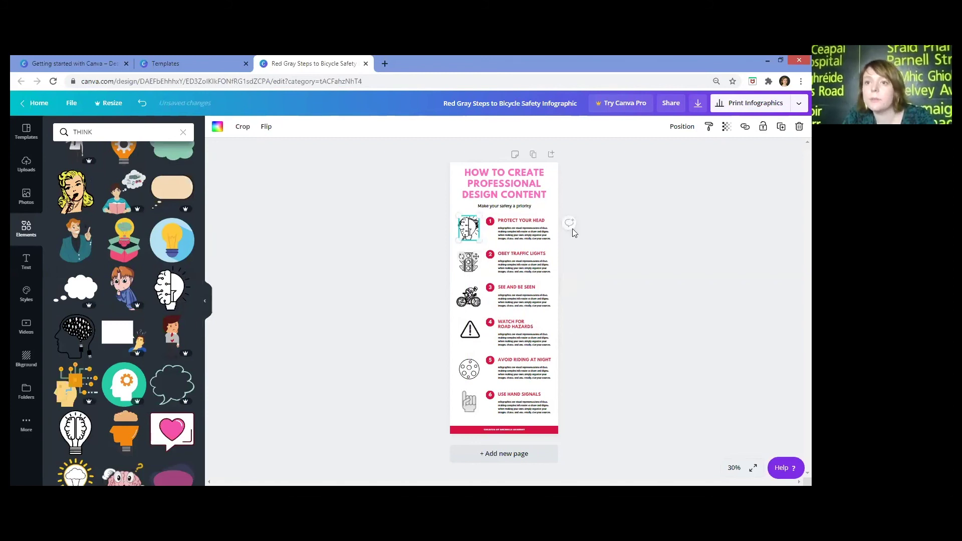
Send the brain-lightbulb graphic backward and delete the helmet icon overlapping it.
{"action": "left_click", "coordinate": [680, 128]}
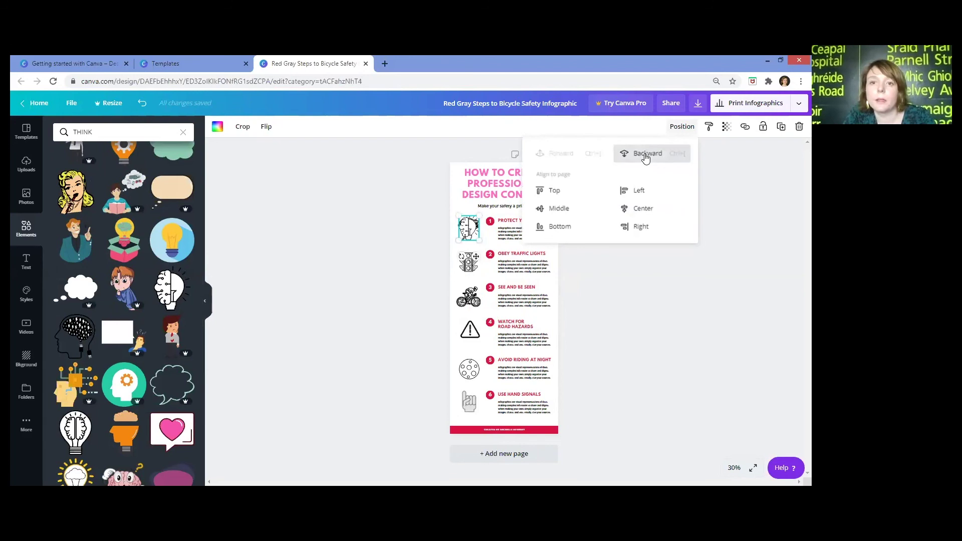
{"action": "left_click", "coordinate": [646, 155]}
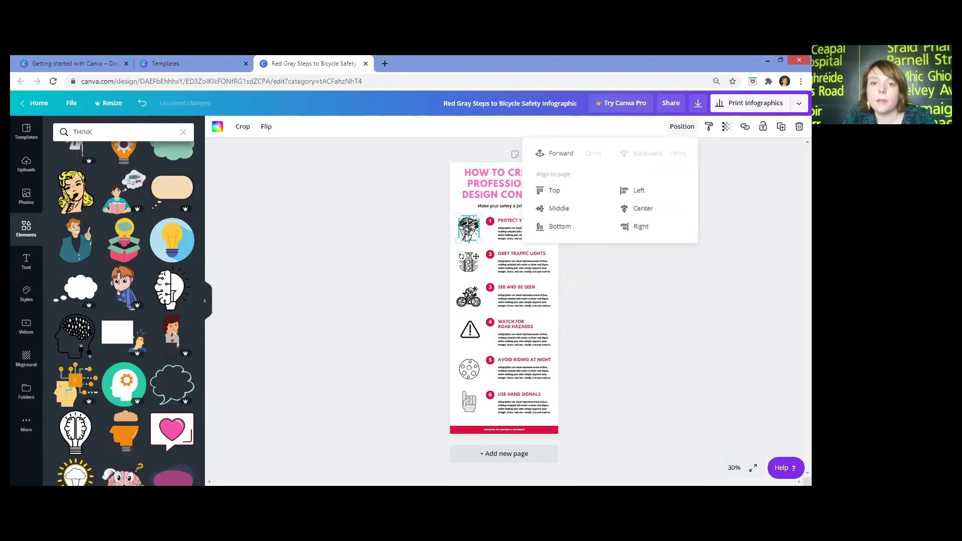
{"action": "left_click", "coordinate": [479, 234]}
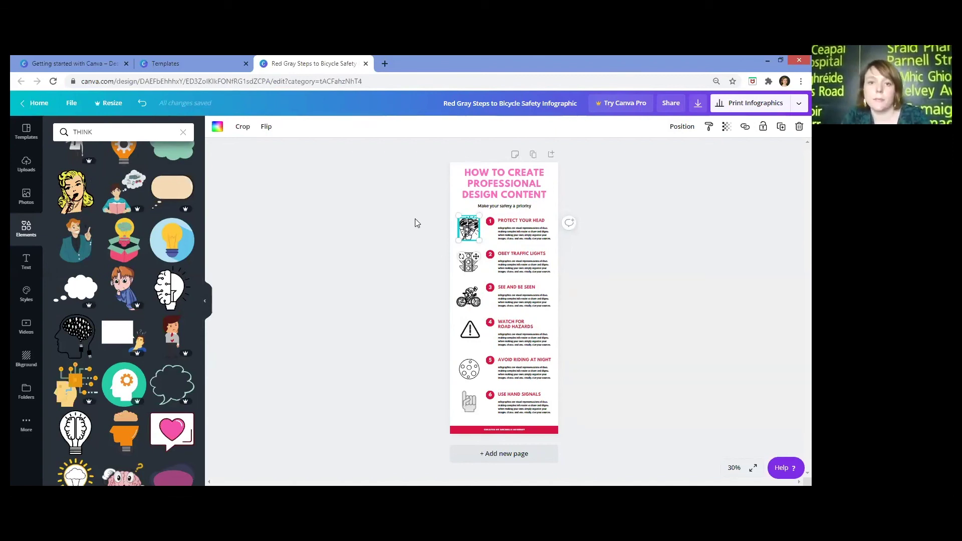
{"action": "key", "text": "Delete"}
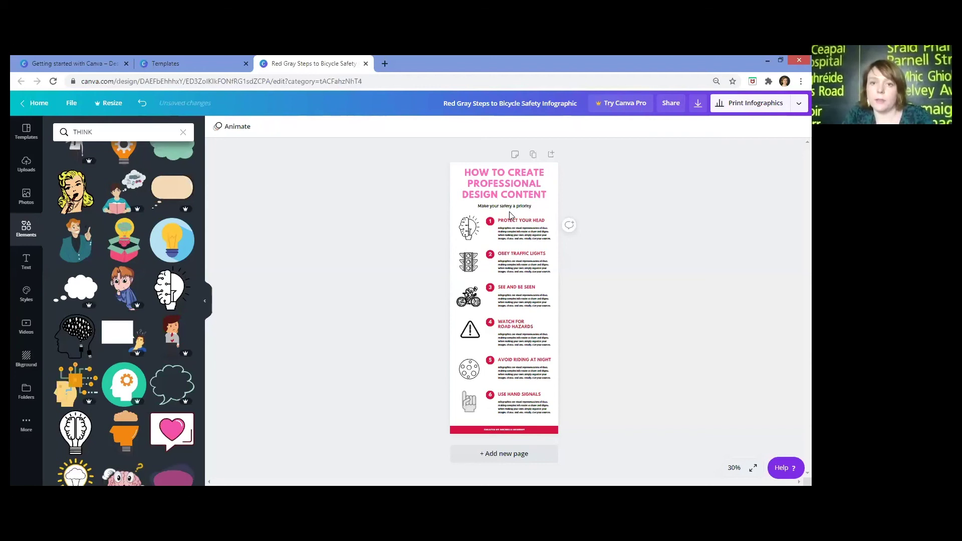
Replace the point 1 heading with "THINK" and recolour it in the document's pink.
{"action": "left_click", "coordinate": [545, 223]}
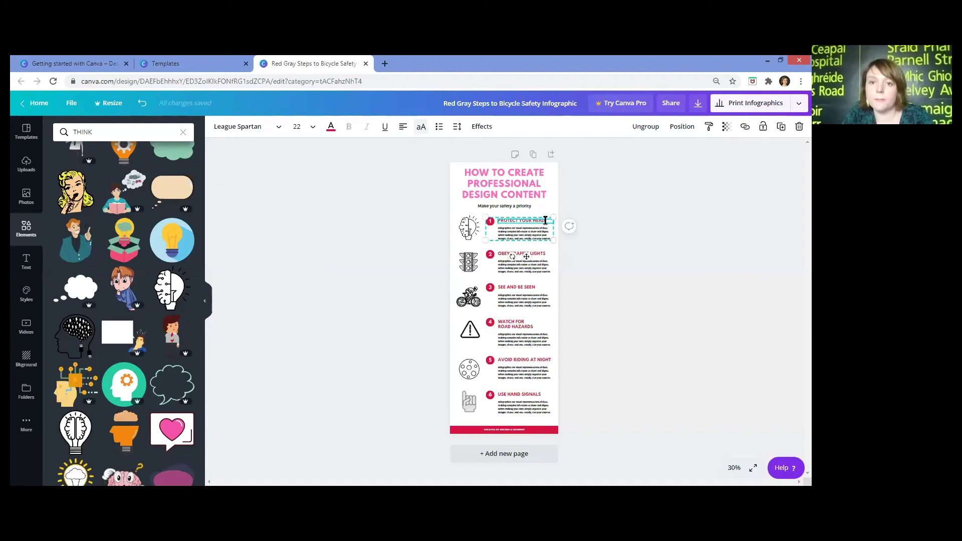
{"action": "left_click_drag", "start_coordinate": [545, 221], "coordinate": [496, 220]}
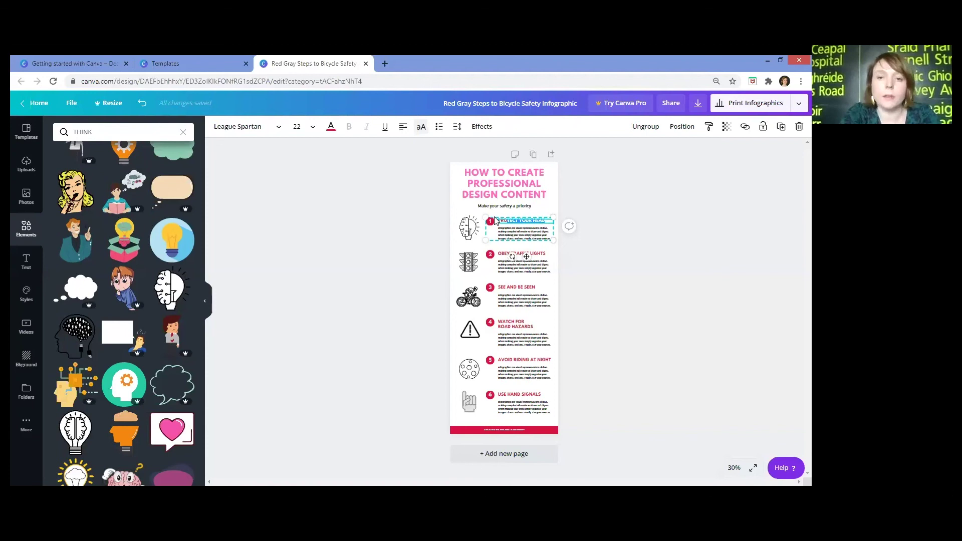
{"action": "key", "text": "BackSpace"}
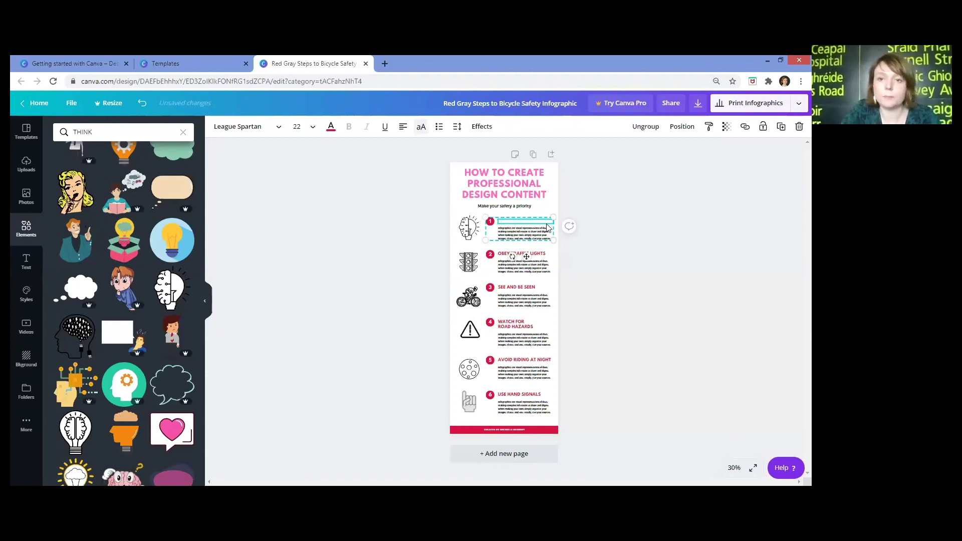
{"action": "type", "text": "THINK"}
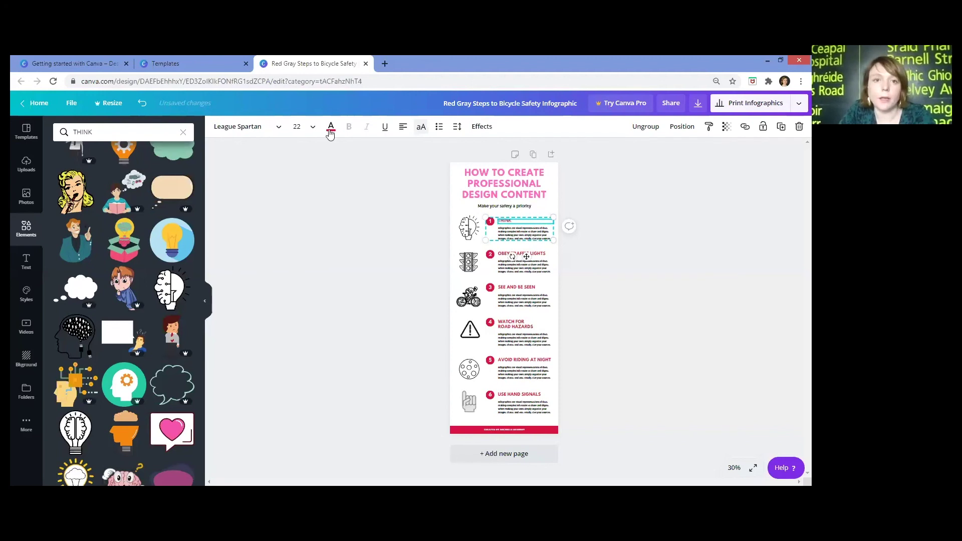
{"action": "left_click", "coordinate": [330, 127]}
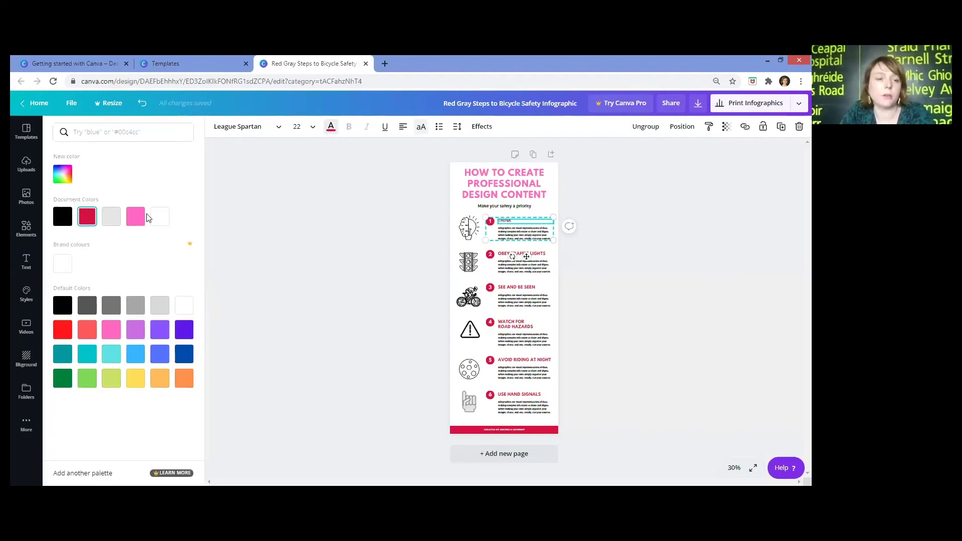
{"action": "left_click", "coordinate": [134, 222]}
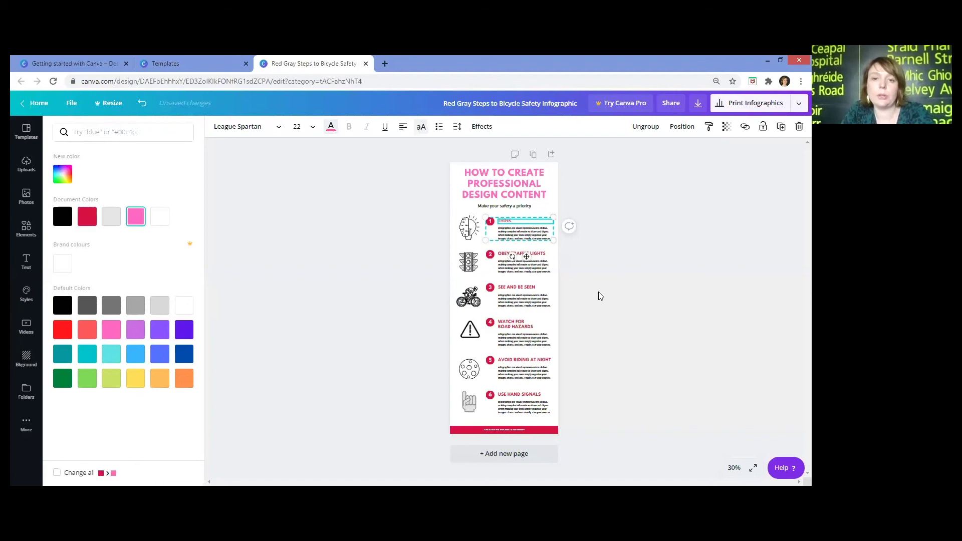
{"action": "key", "text": "Escape"}
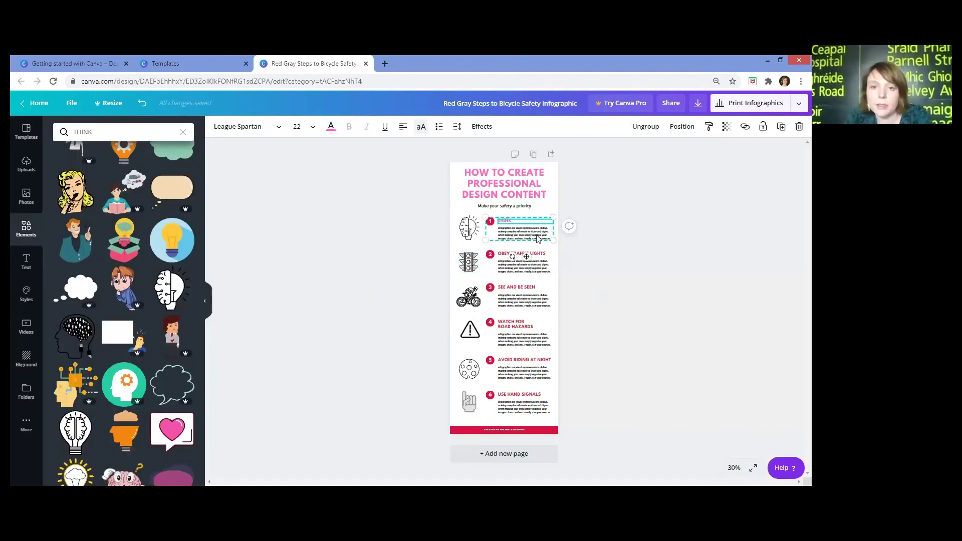
Delete the small body text below the "THINK" heading of point 1.
{"action": "left_click", "coordinate": [537, 238]}
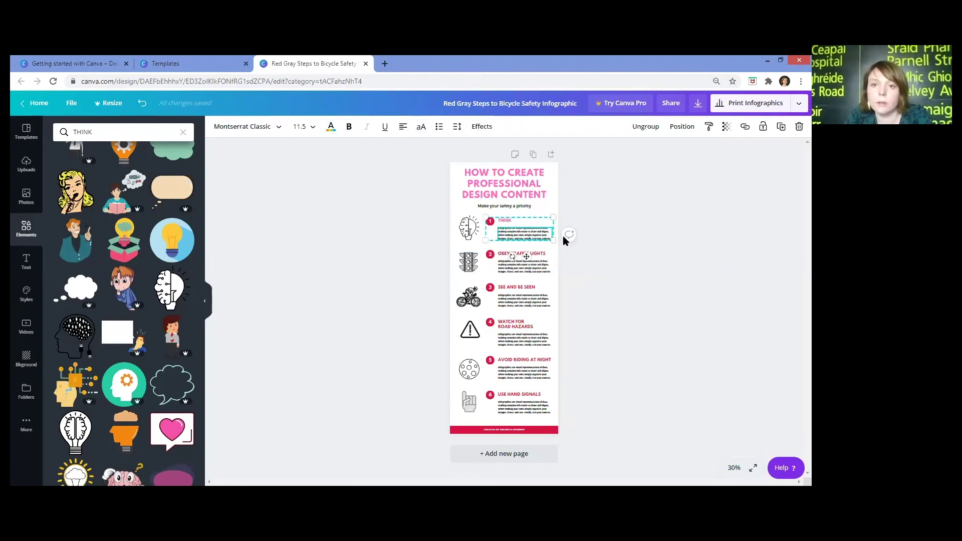
{"action": "right_click", "coordinate": [563, 240]}
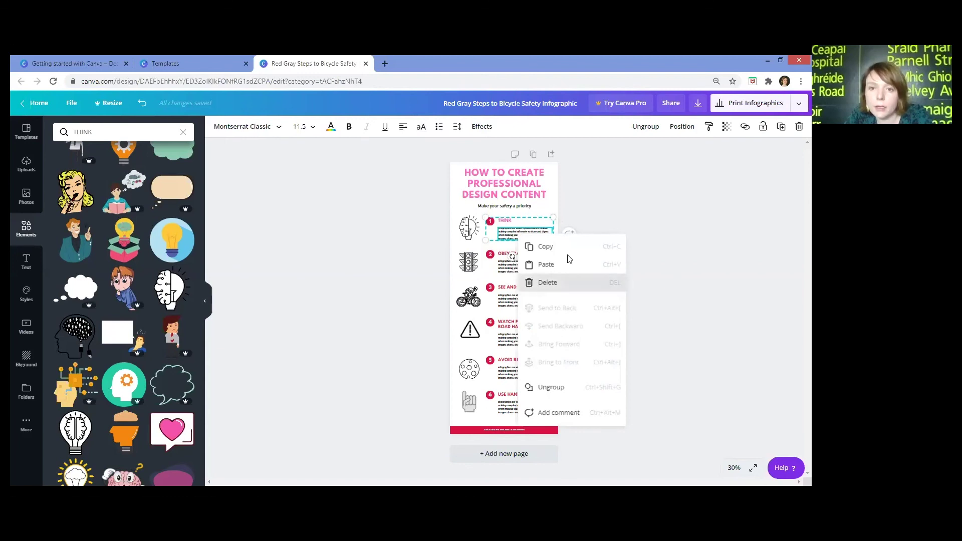
{"action": "key", "text": "Delete"}
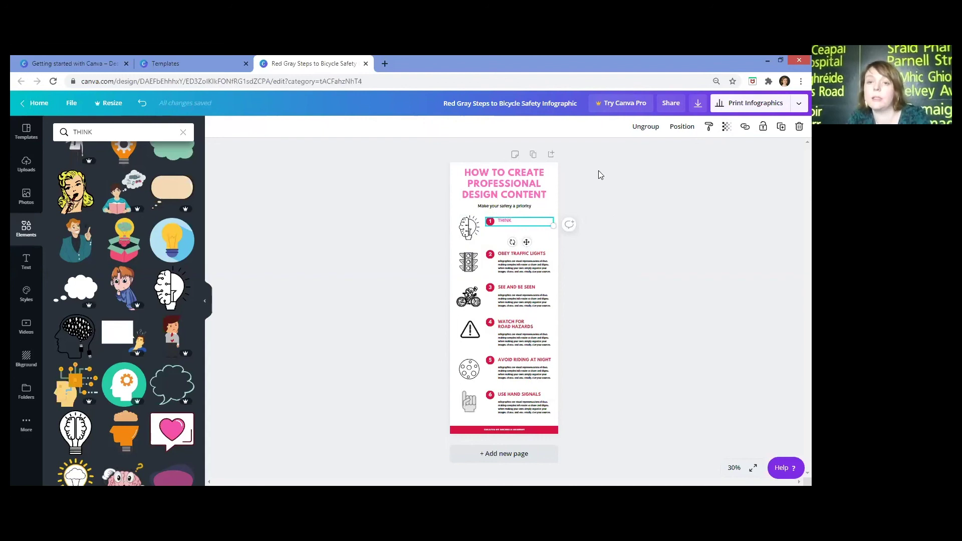
Open the download options for the infographic and set the file type to JPG.
{"action": "left_click", "coordinate": [800, 106]}
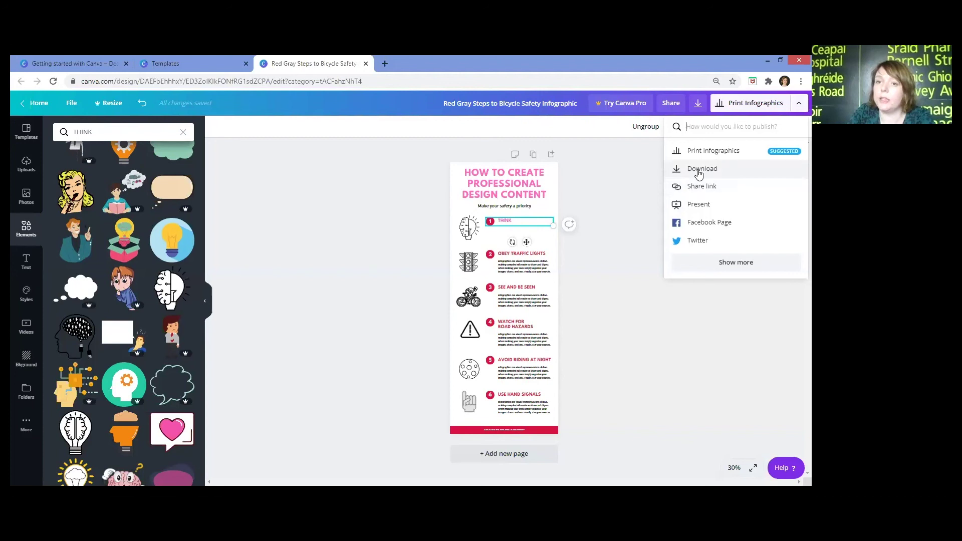
{"action": "left_click", "coordinate": [795, 173]}
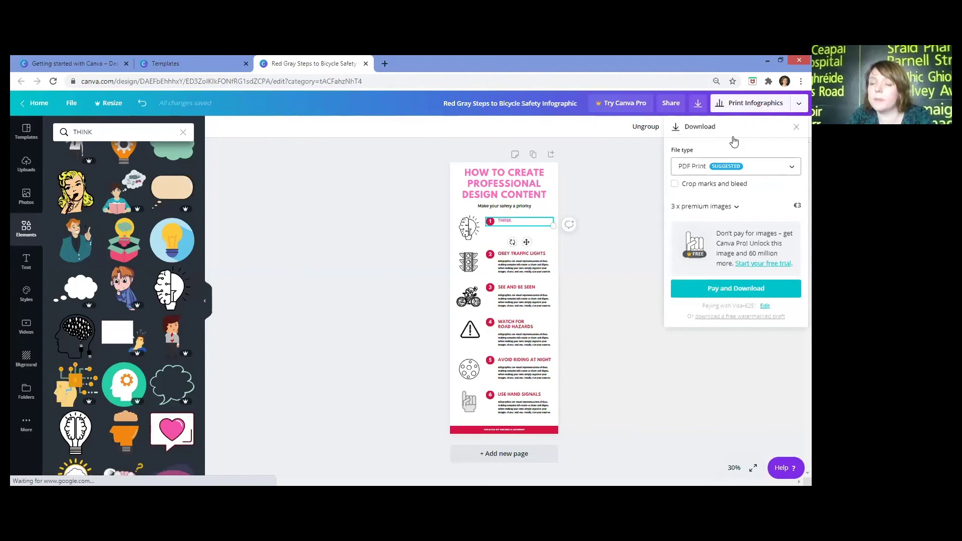
{"action": "left_click", "coordinate": [735, 166]}
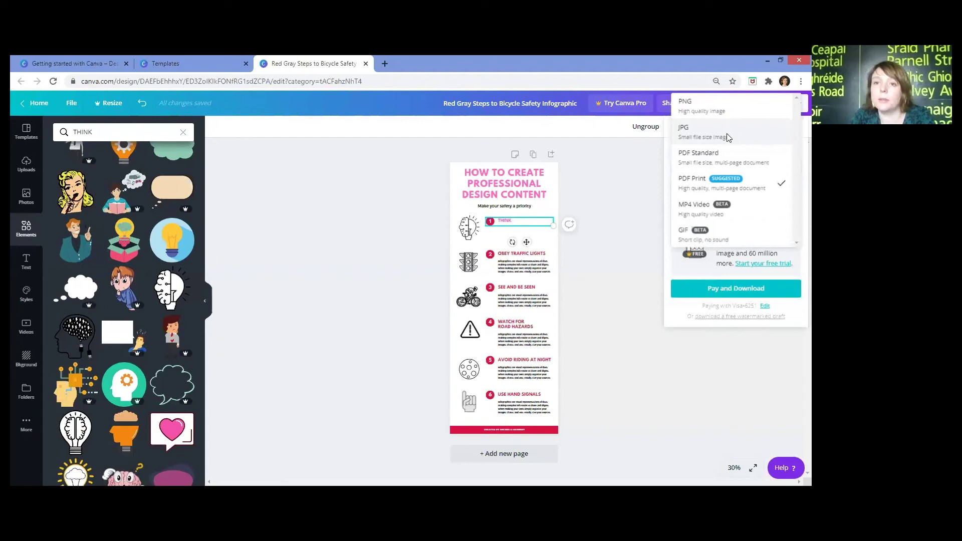
{"action": "left_click", "coordinate": [731, 322]}
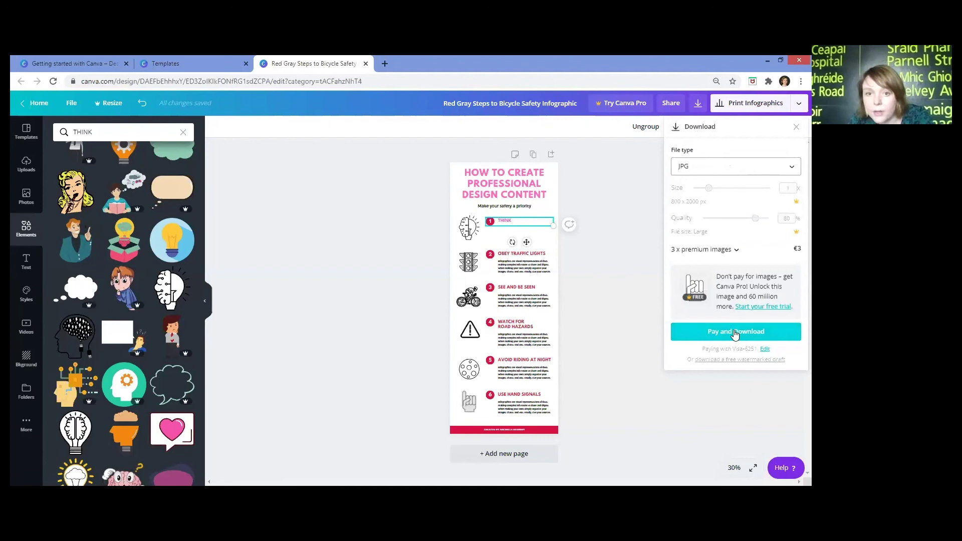